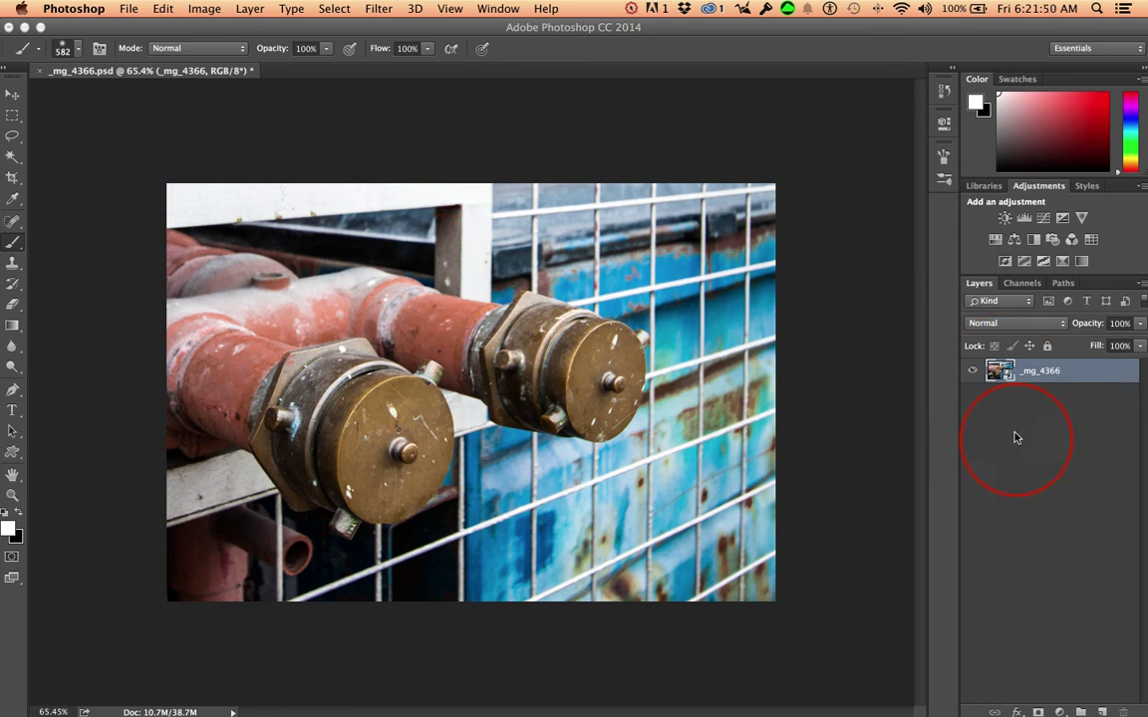
Step: Open the photo layer in Camera Raw, set Clarity and Vibrance to +70 and Saturation to +28, then check Preview
click(998, 372)
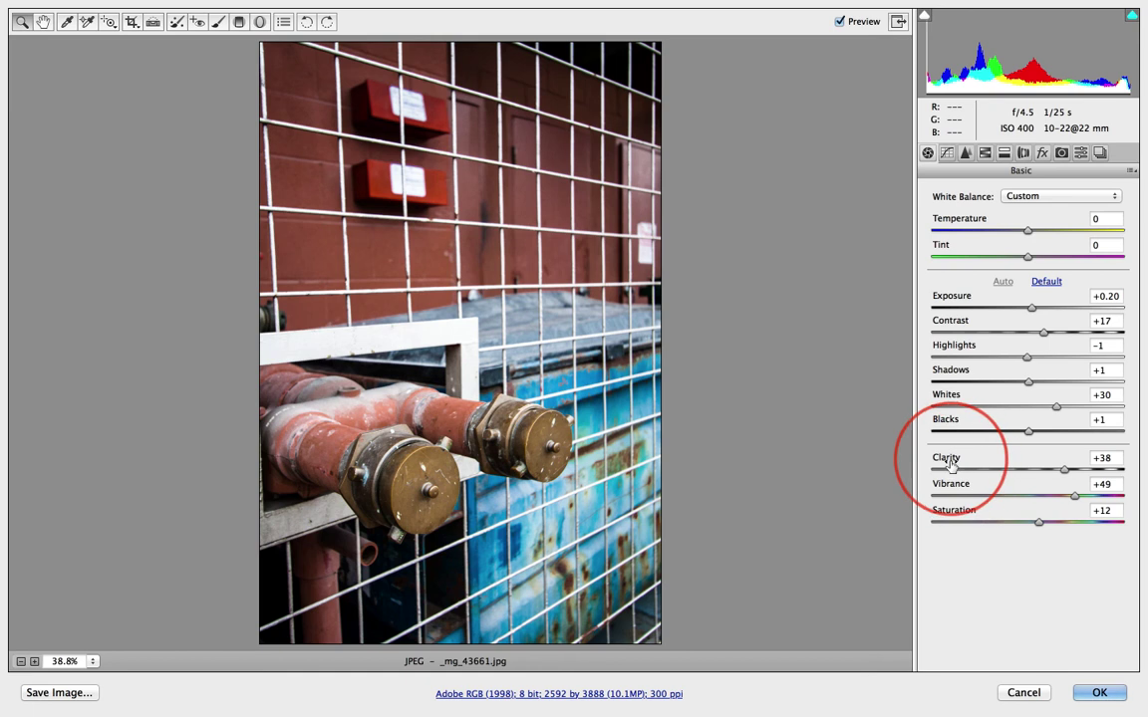
drag(944, 462, 964, 481)
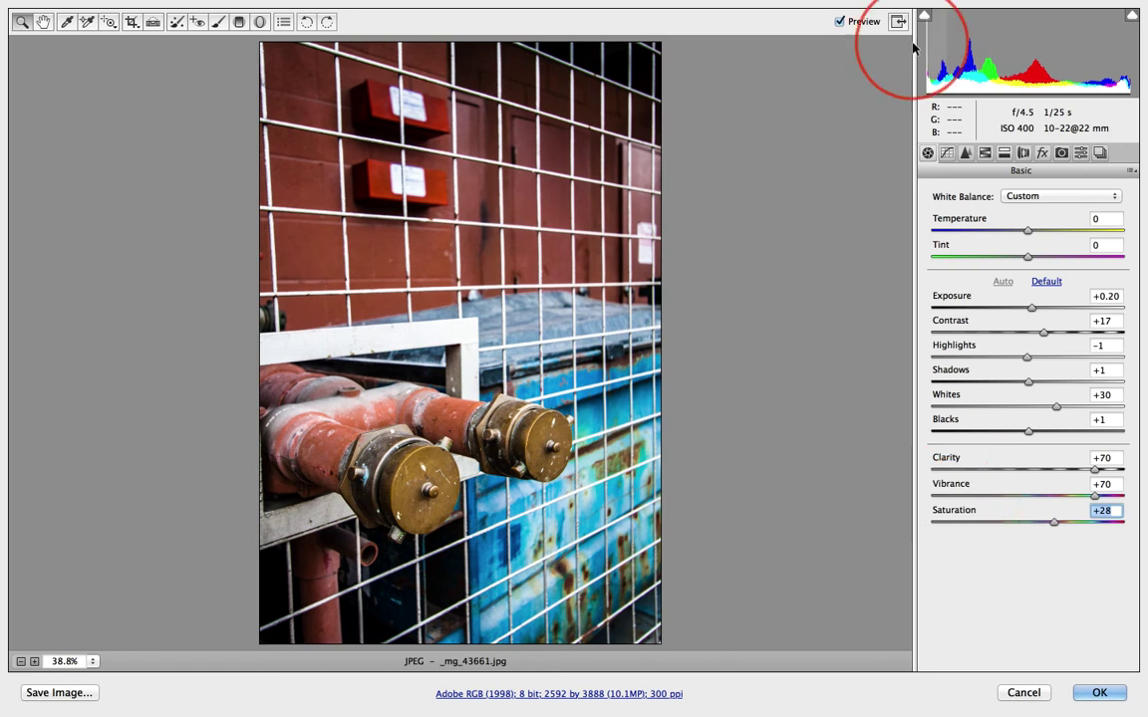
click(840, 22)
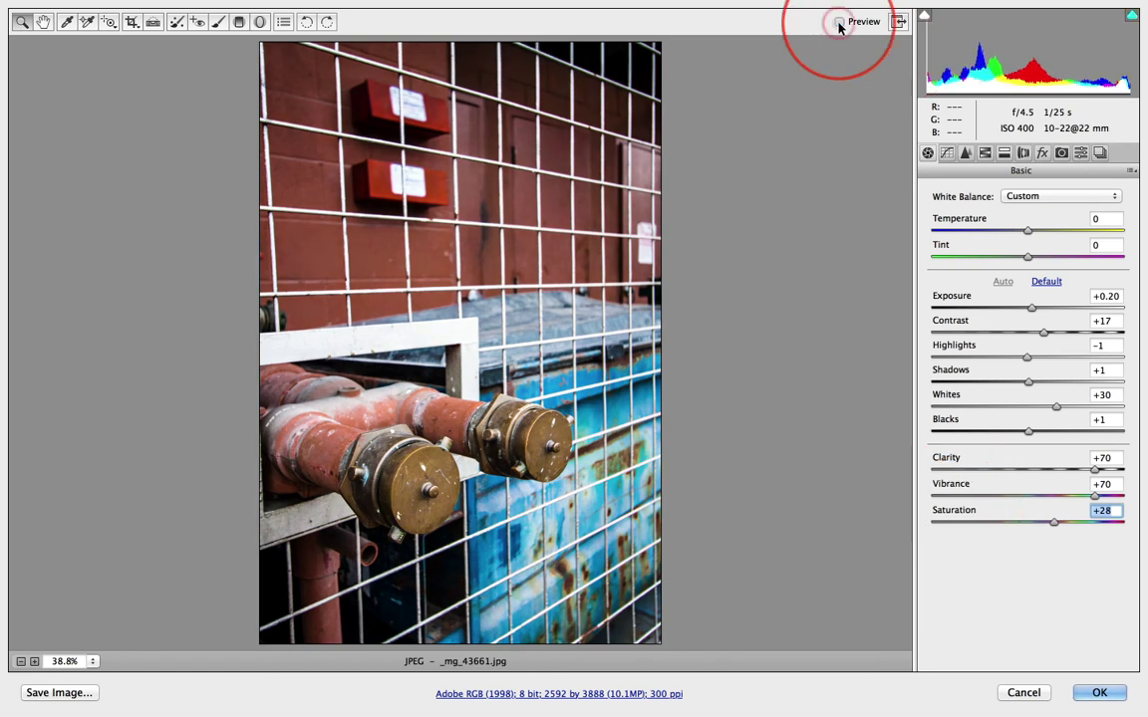
click(840, 22)
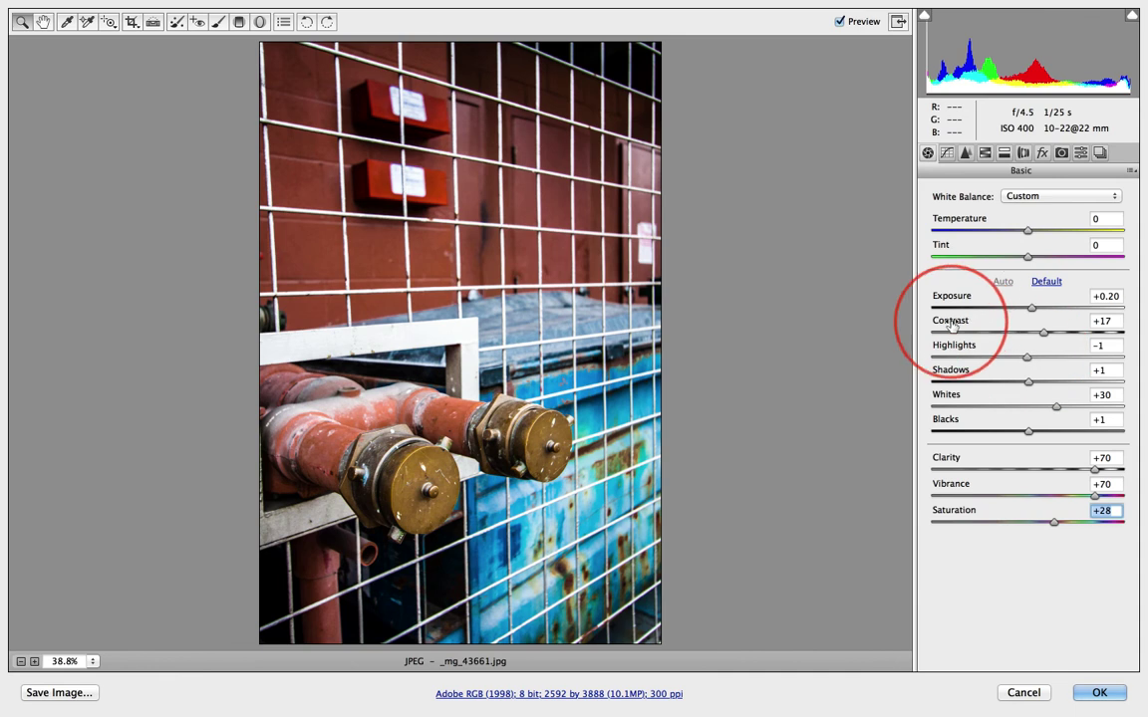
Step: Set Contrast +37, Highlights -16, Whites -36 and Blacks +8, comparing against the original with Preview
drag(952, 326, 969, 324)
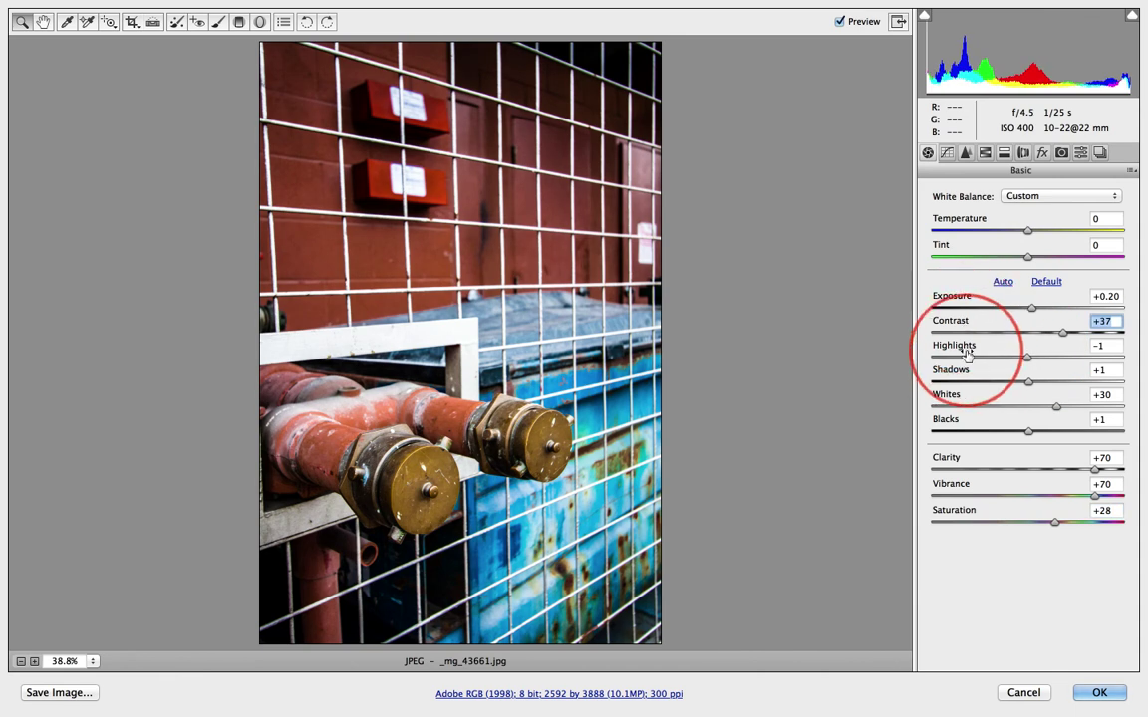
drag(966, 349, 903, 397)
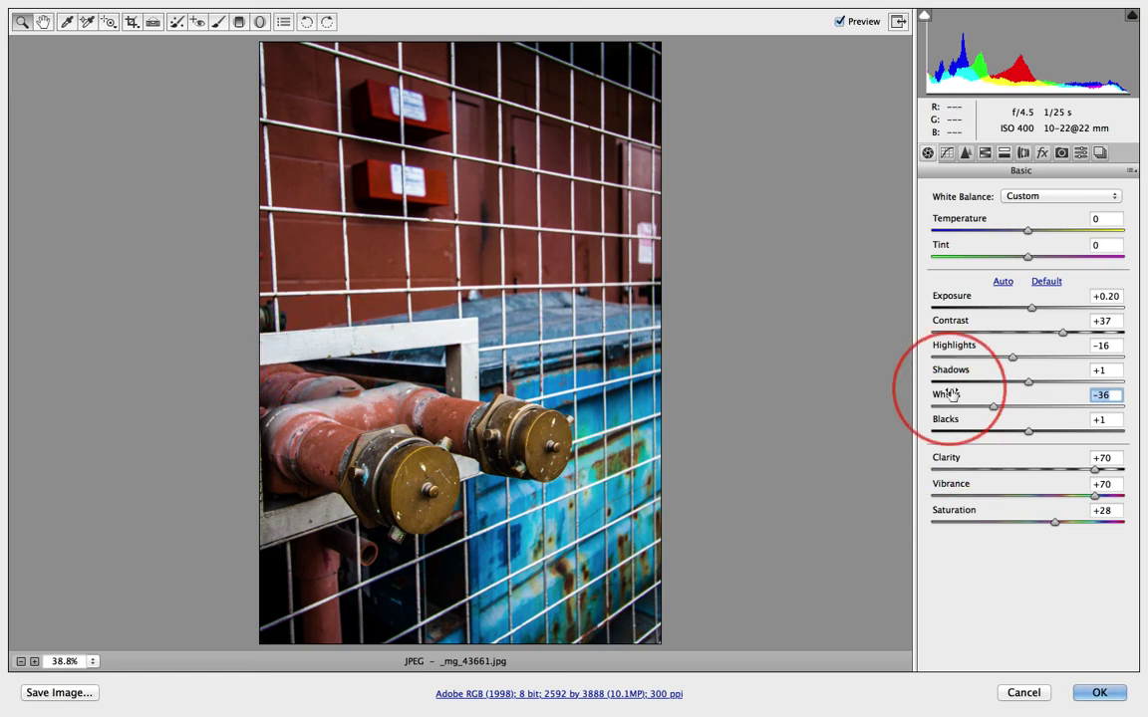
click(947, 423)
key(Up)
key(Up)
key(Up)
key(Up)
key(Up)
key(Up)
key(Up)
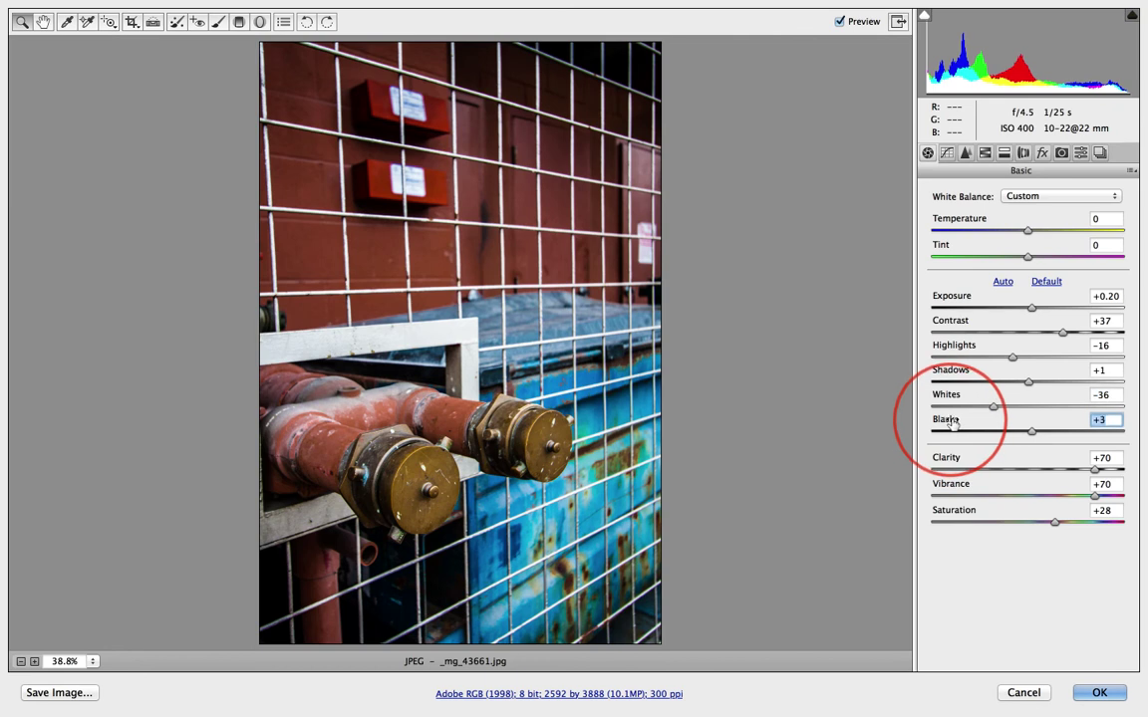
click(840, 23)
click(840, 23)
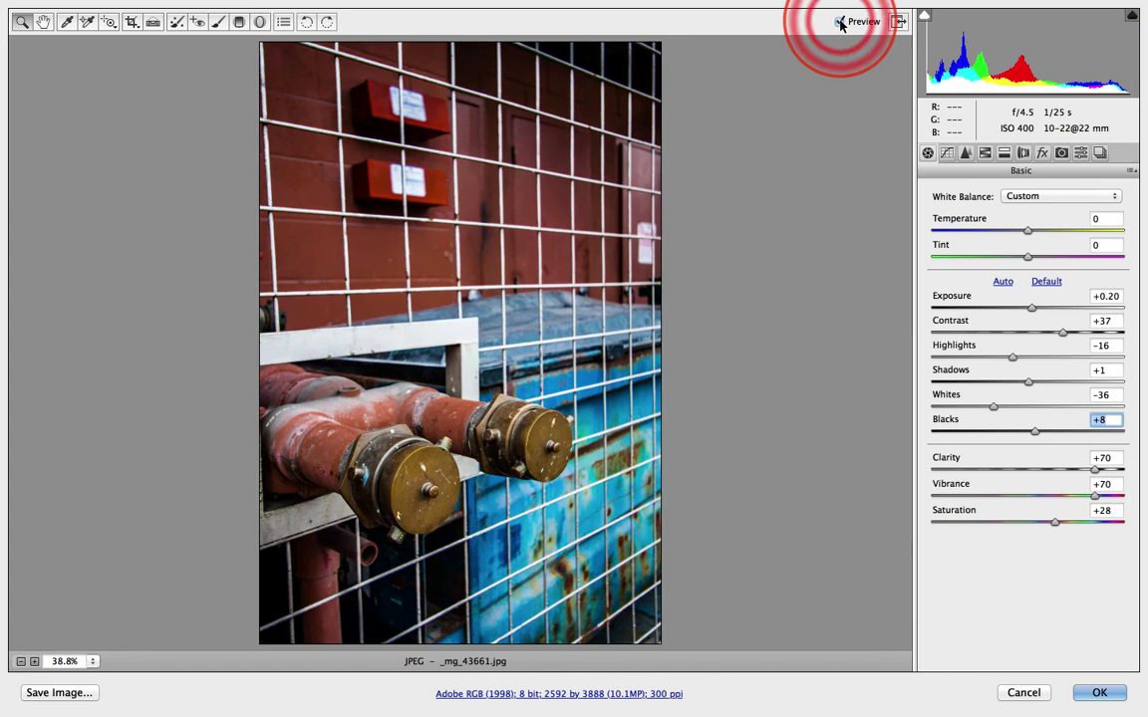
click(840, 23)
click(840, 23)
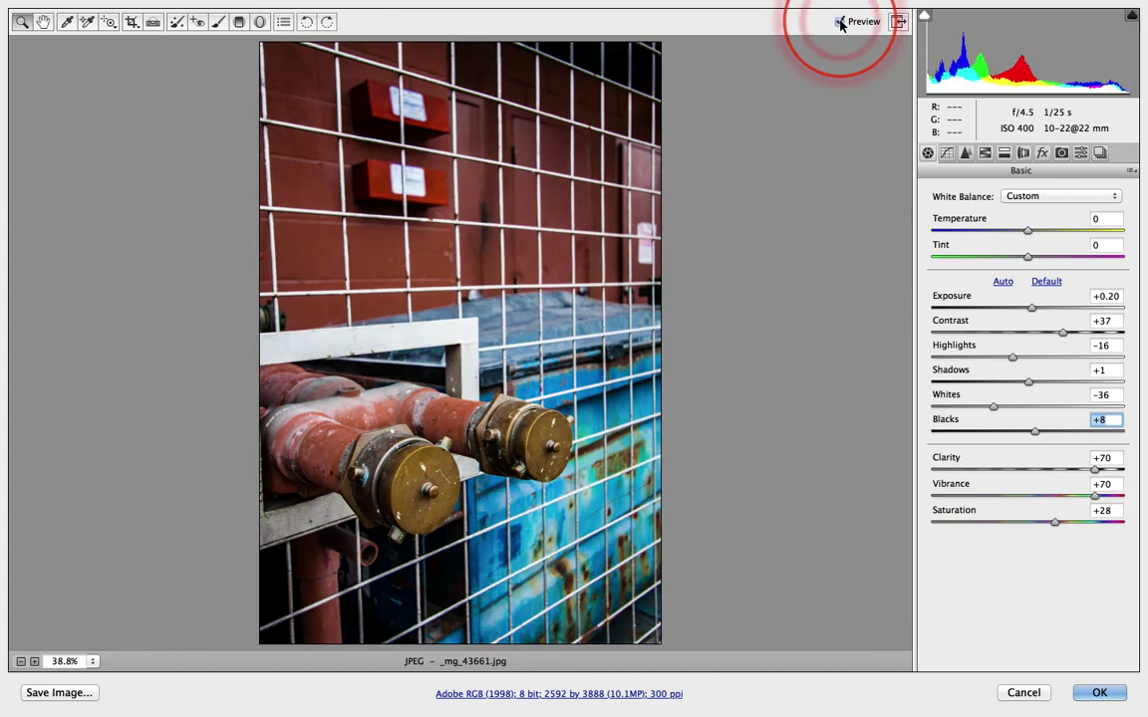
Step: Apply the Camera Raw edits with OK, then undo and redo to compare with the original
click(1099, 693)
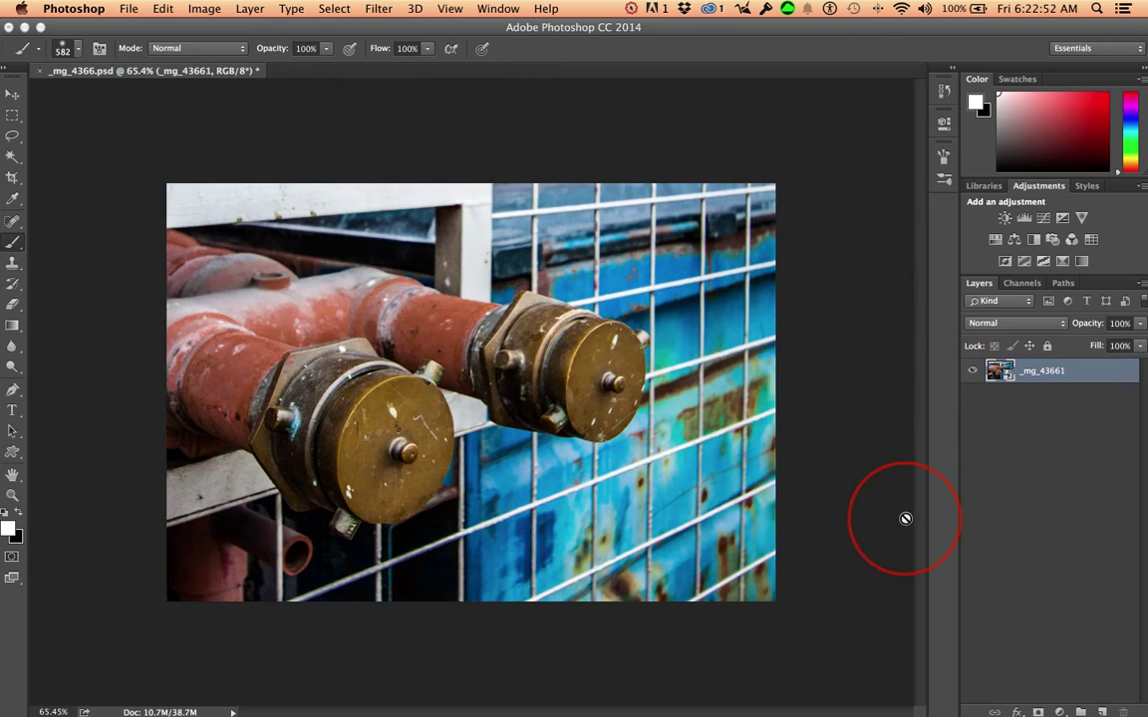
key(super+z)
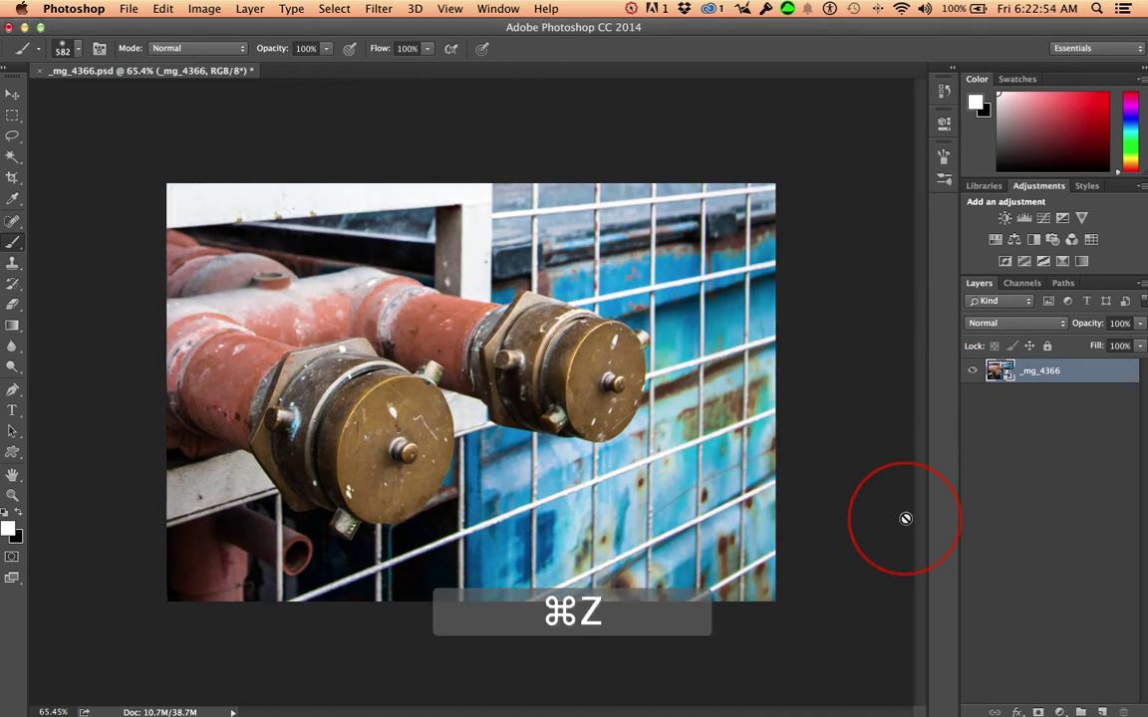
key(super+z)
key(super+z)
key(super+z)
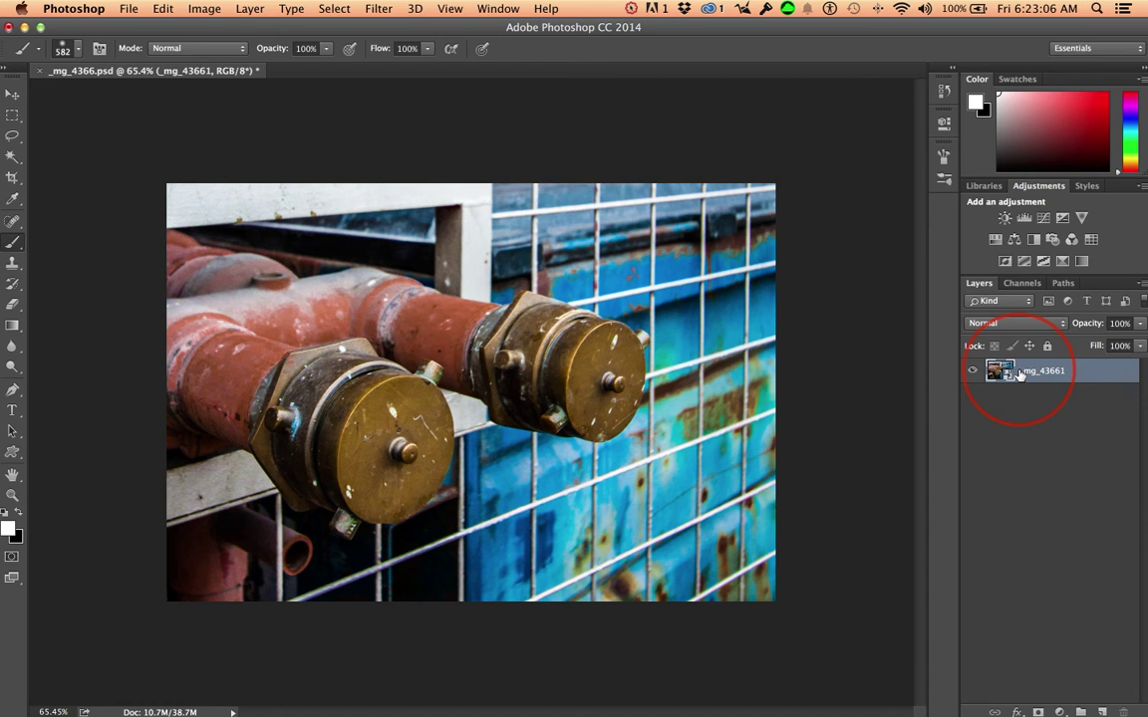
Step: Duplicate the _mg_43661 layer with Cmd+J and rasterize the copy
key(super+j)
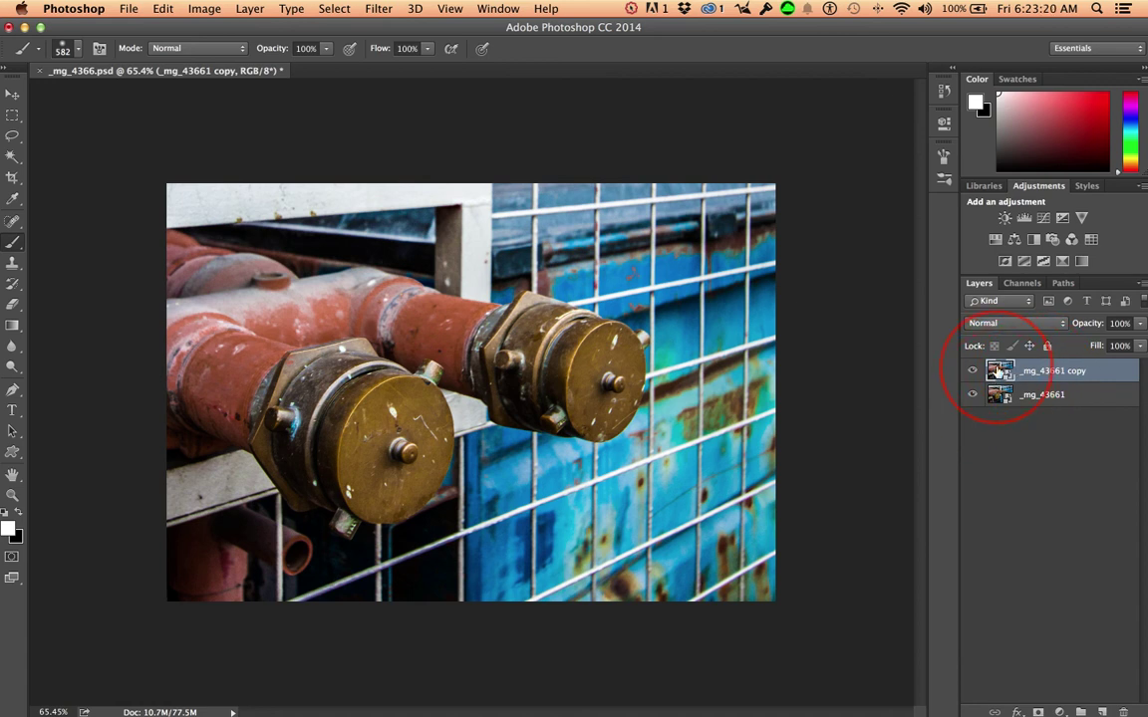
right_click(1058, 373)
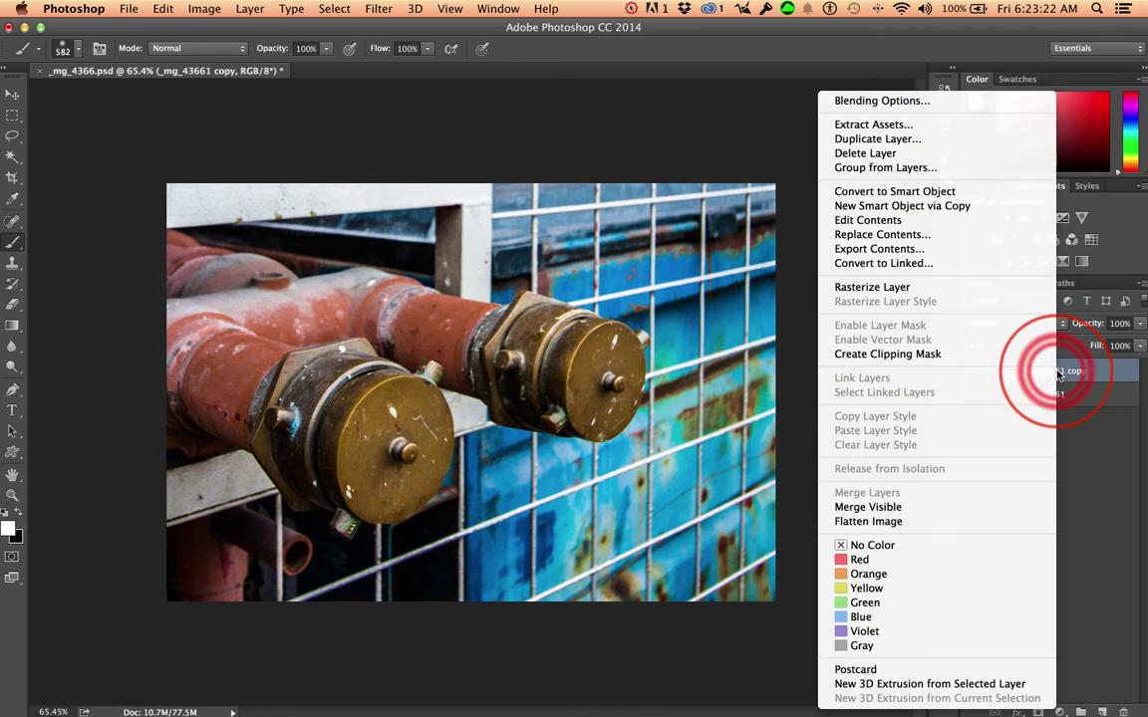
click(859, 285)
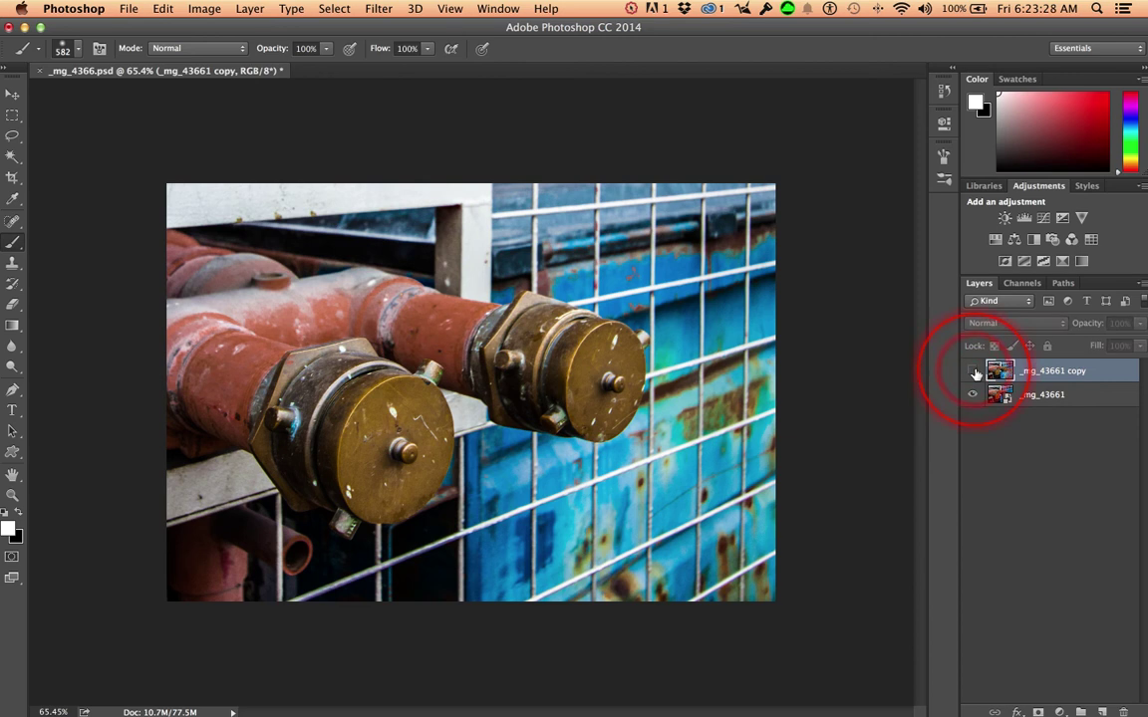
Step: Set the _mg_43661 copy layer to Multiply blending at 31% opacity
click(974, 371)
click(974, 371)
click(1037, 327)
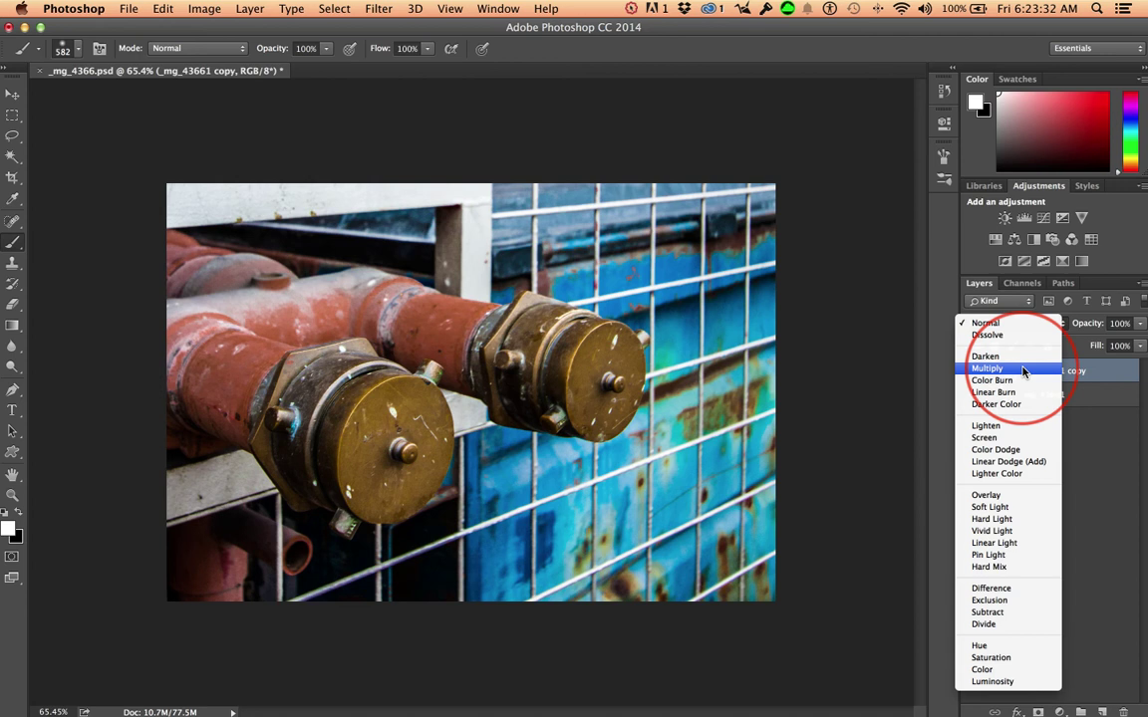
click(1074, 359)
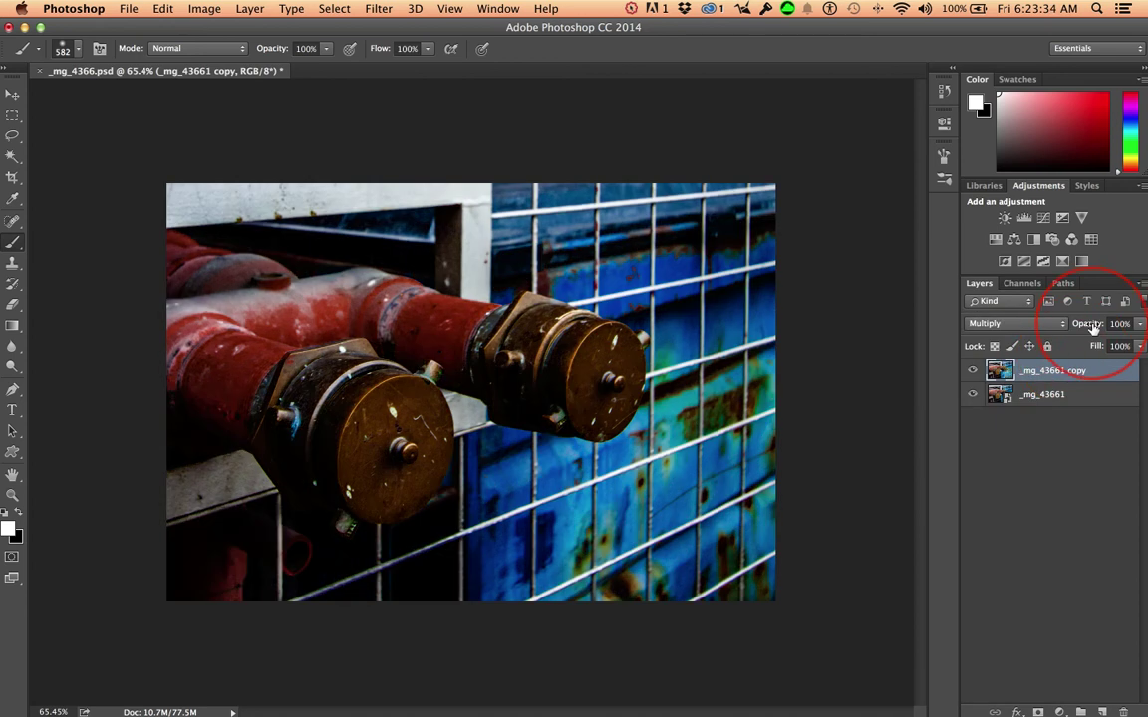
drag(1093, 328, 1037, 330)
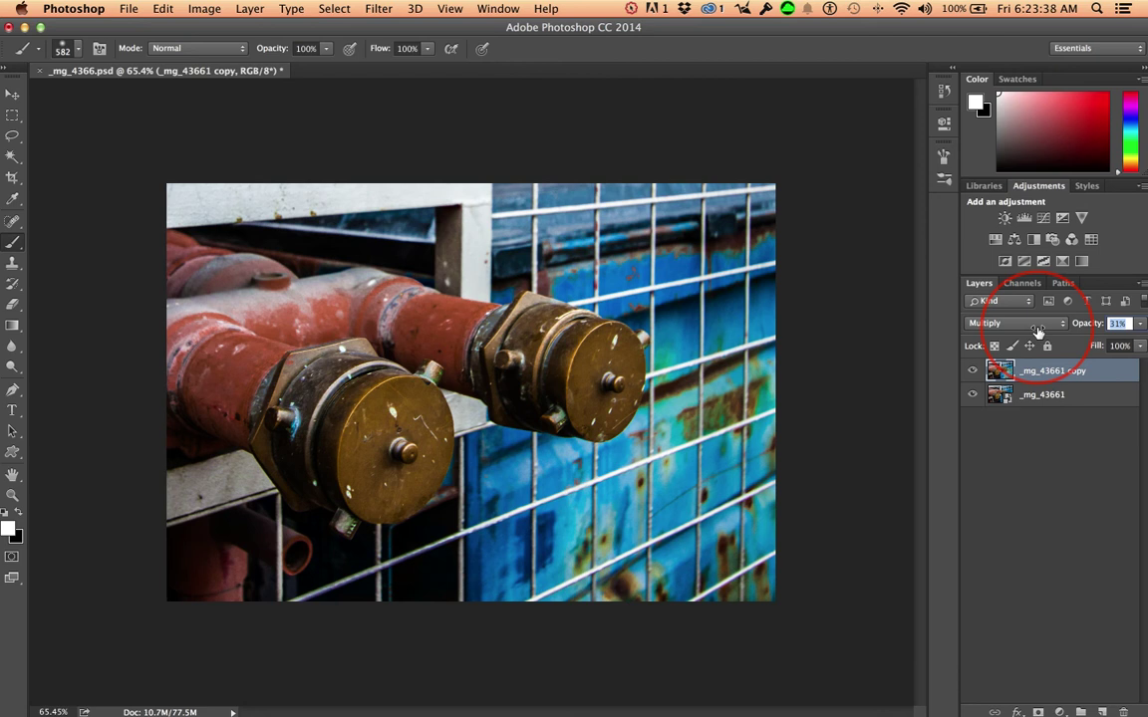
Step: Toggle the Multiply layer's visibility several times to compare before and after
click(974, 372)
click(974, 372)
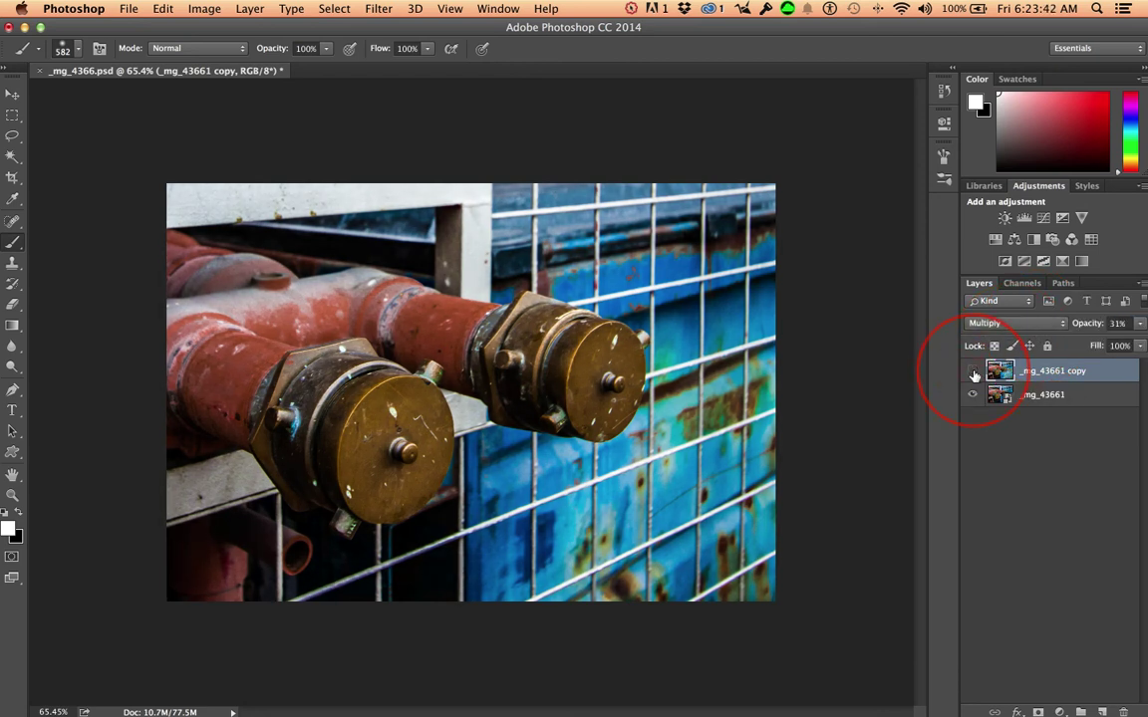
click(975, 373)
click(974, 373)
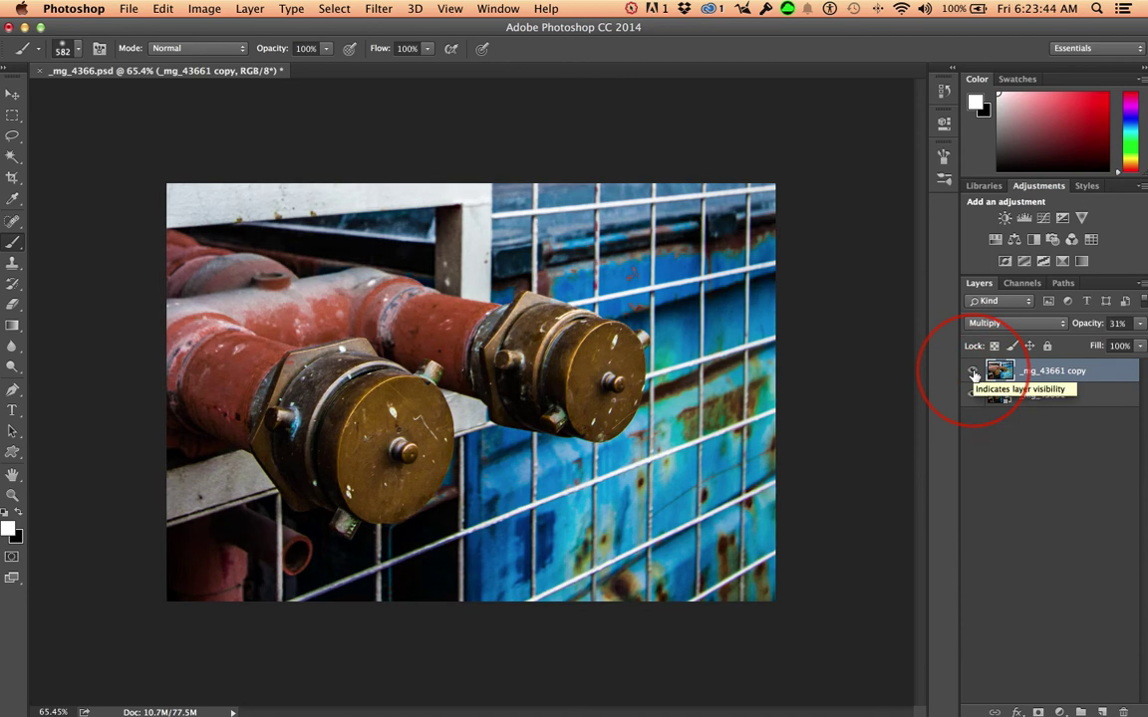
click(974, 373)
click(974, 373)
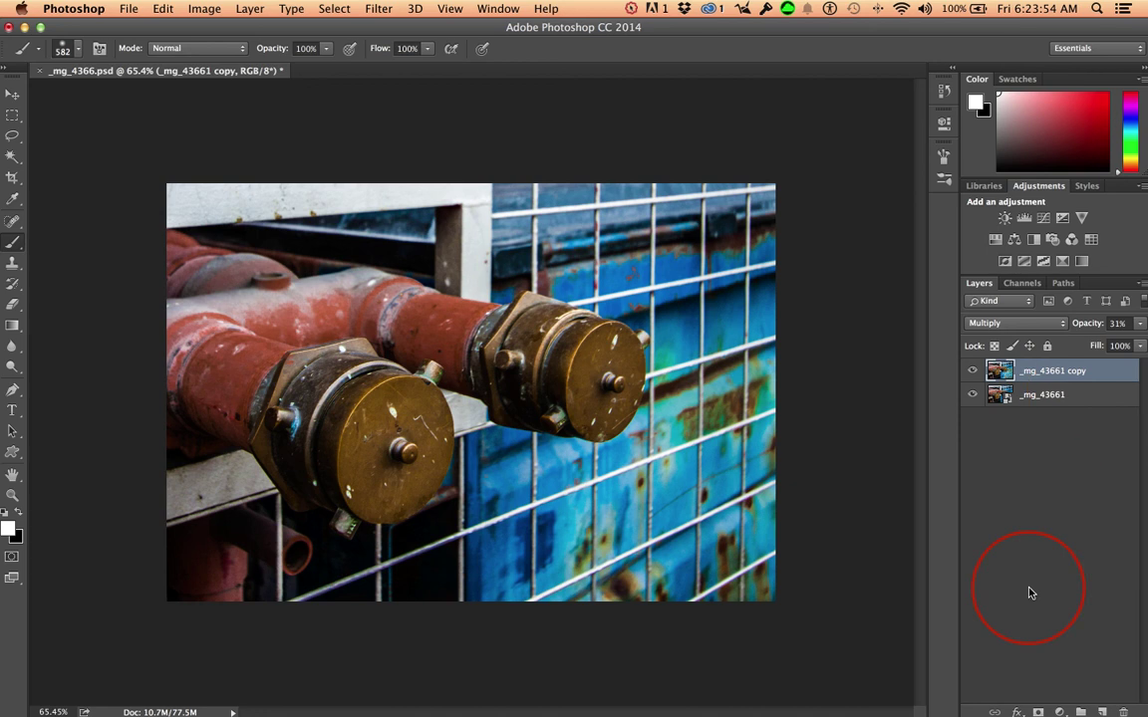
Step: Add a layer mask to the copy layer, set brush opacity to 43% and swap colours
click(1038, 712)
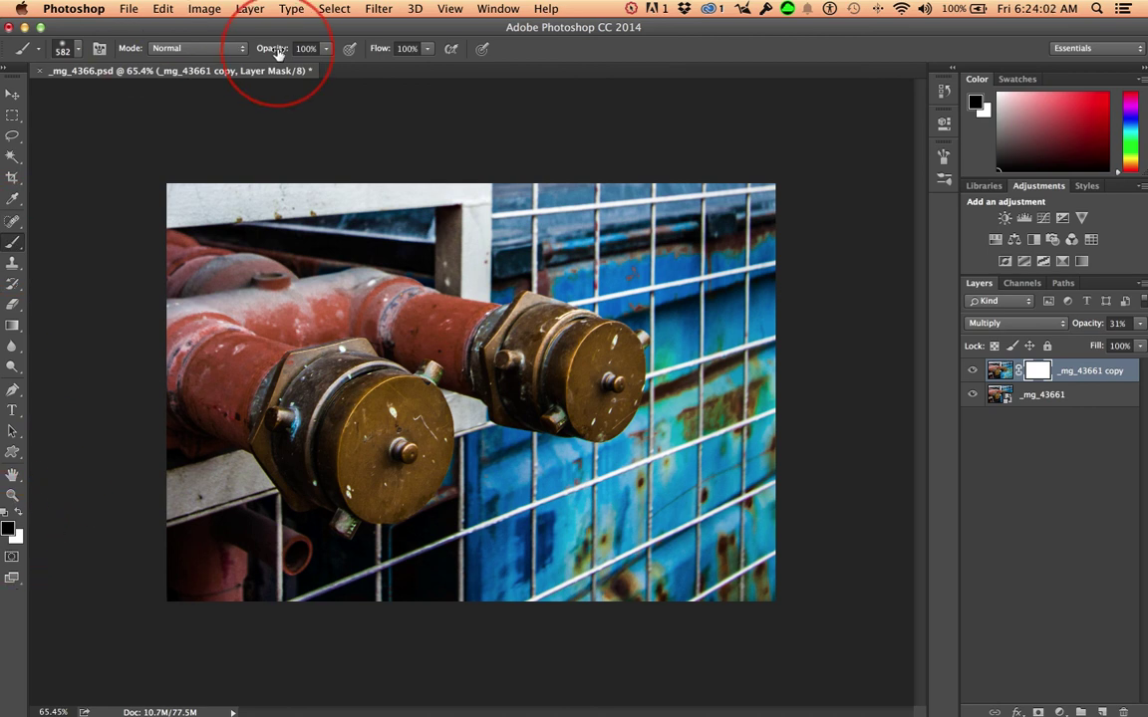
mouse_move(276, 50)
mouse_down()
mouse_move(230, 57)
mouse_move(223, 88)
mouse_up()
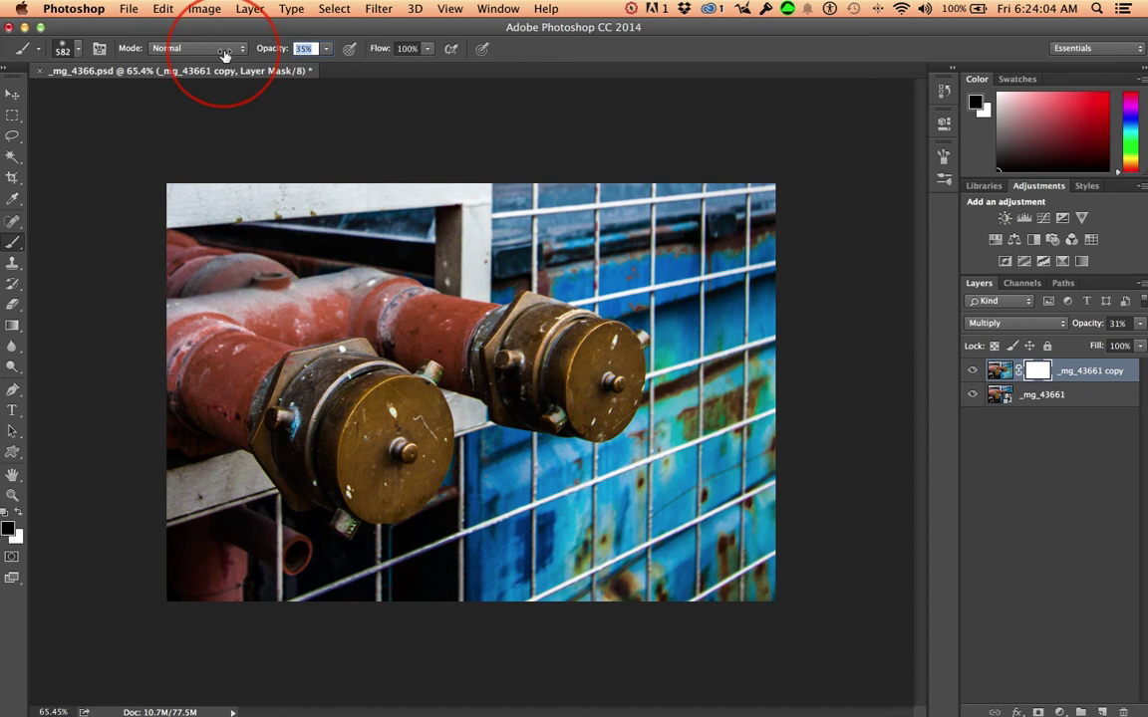
key(x)
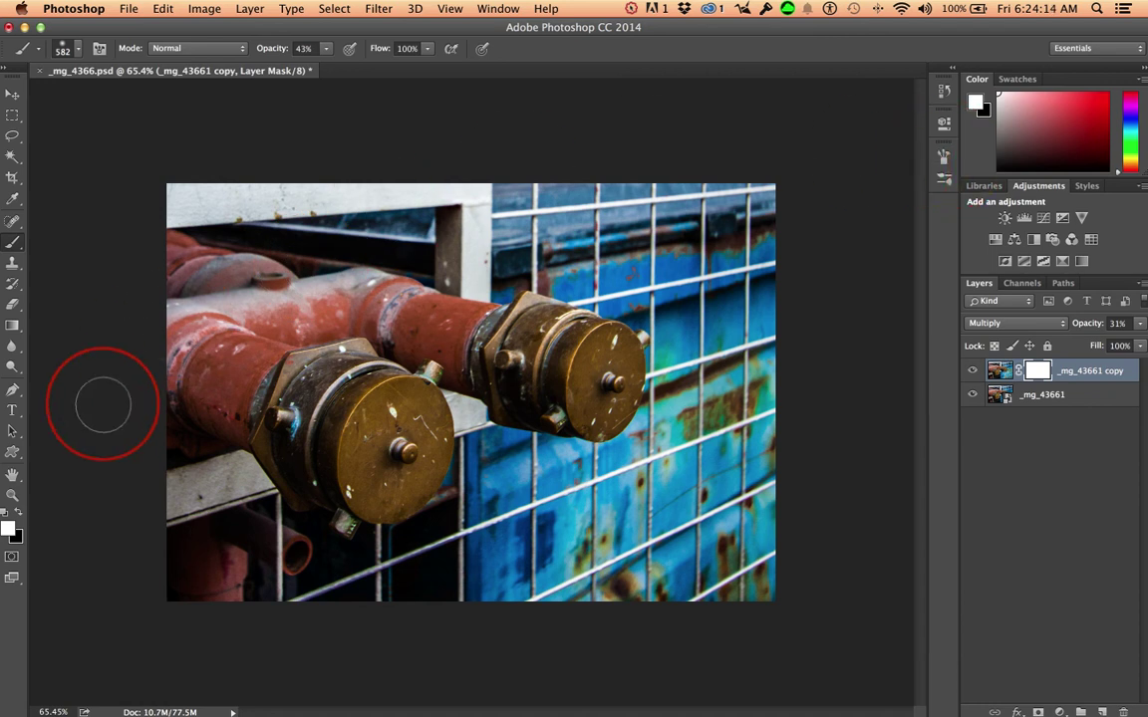
Step: Choose Clear Brush Controls from the Brush panel menu to switch off Shape Dynamics and Scattering
click(943, 156)
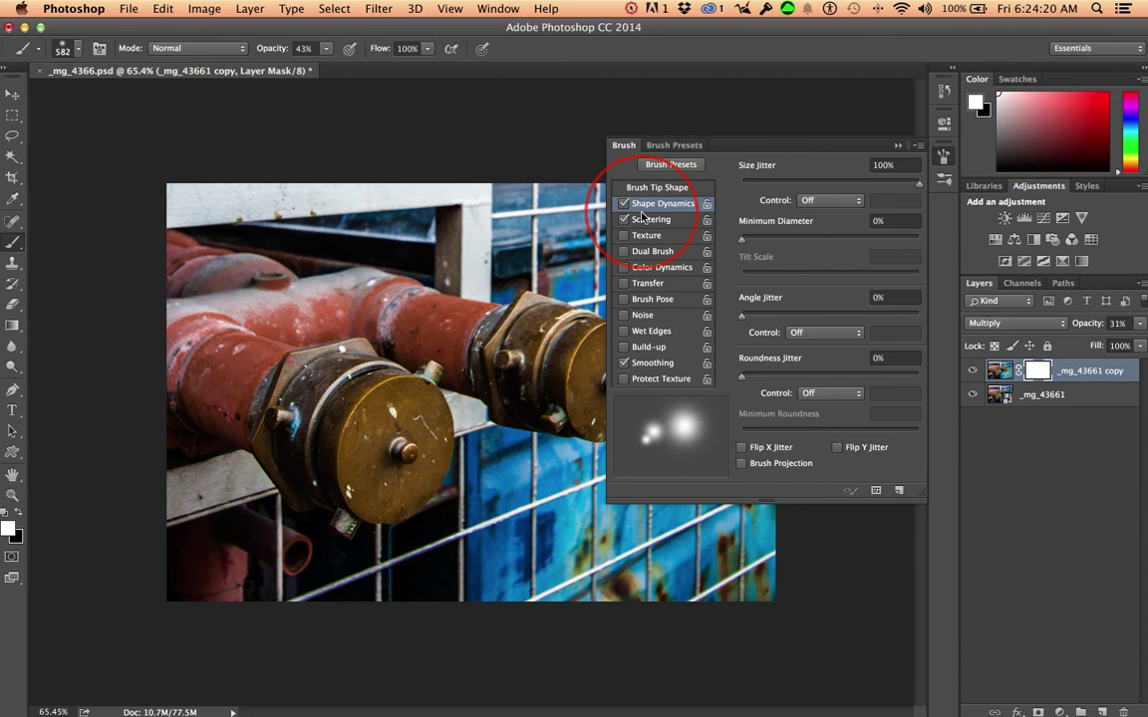
click(918, 148)
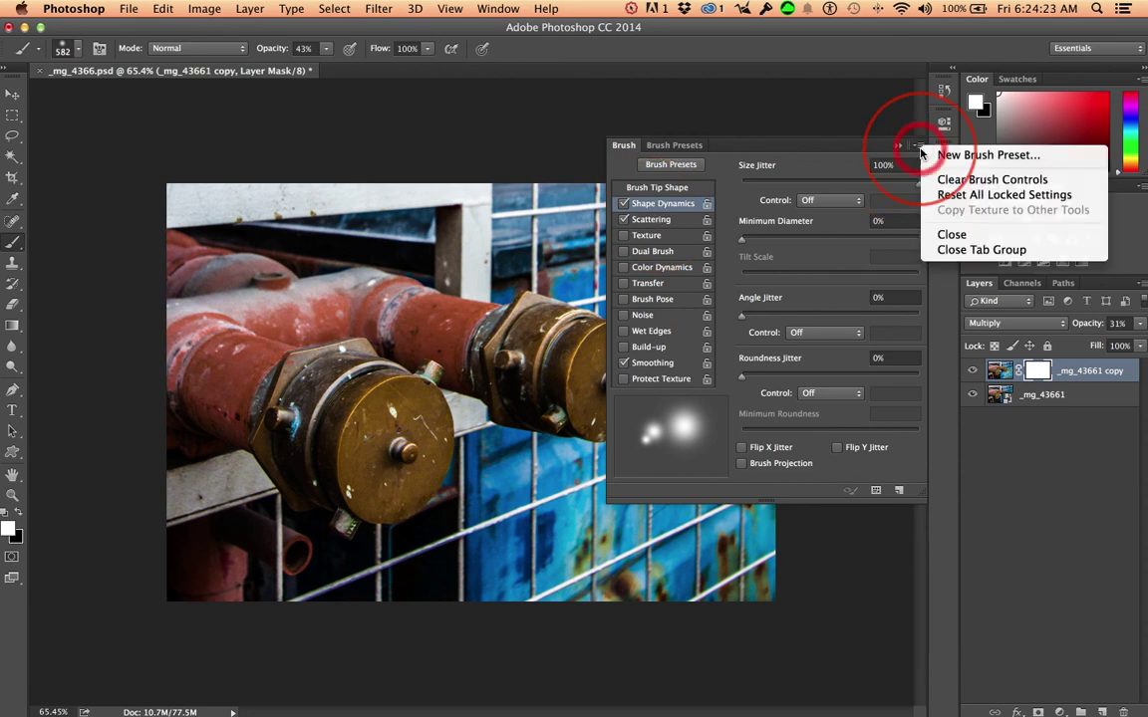
click(1008, 180)
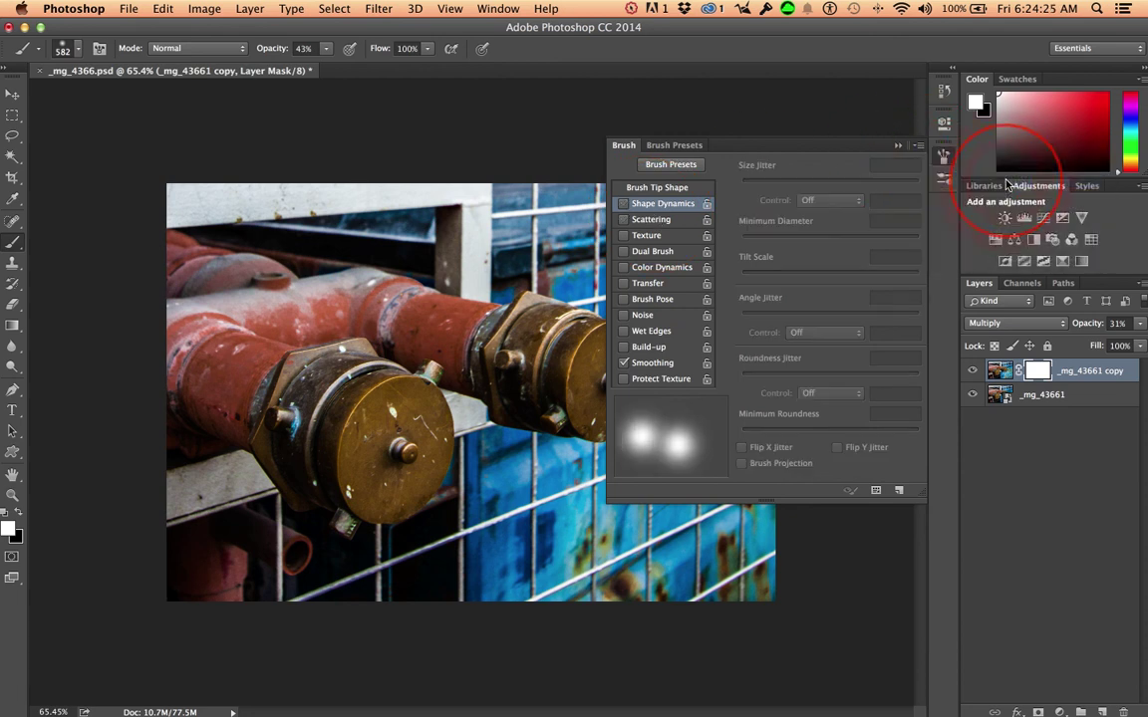
Step: Enlarge the brush to about 694 px and paint black on the mask over the front brass cap
click(898, 147)
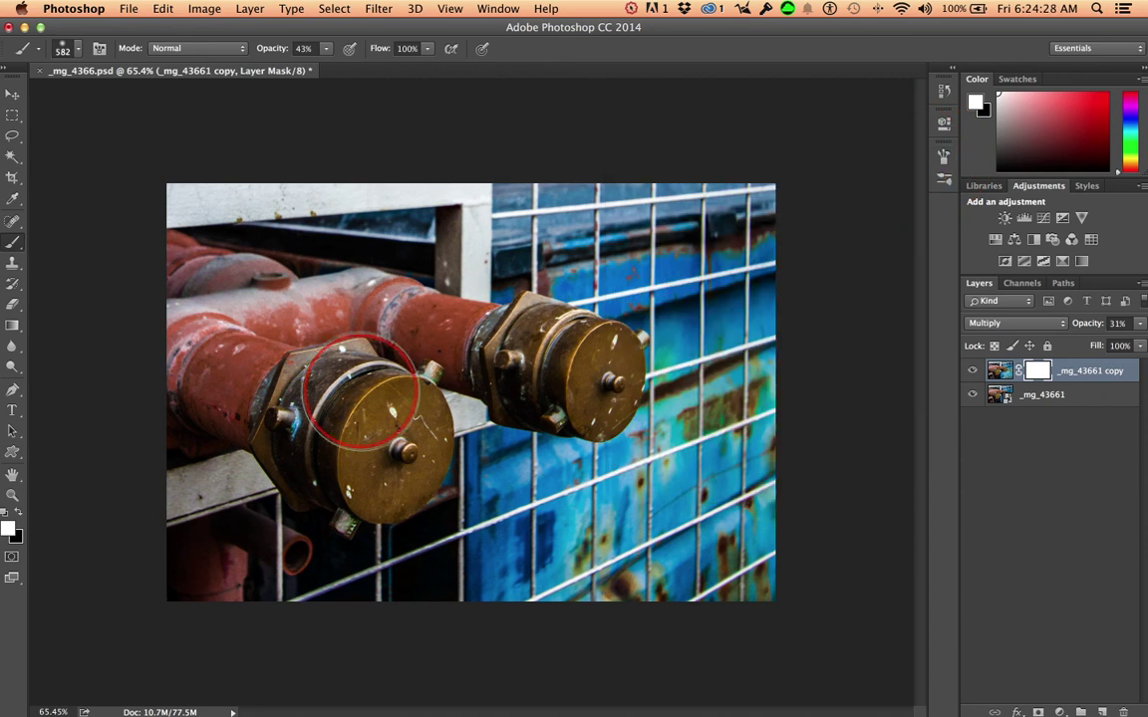
key(ctrl+alt)
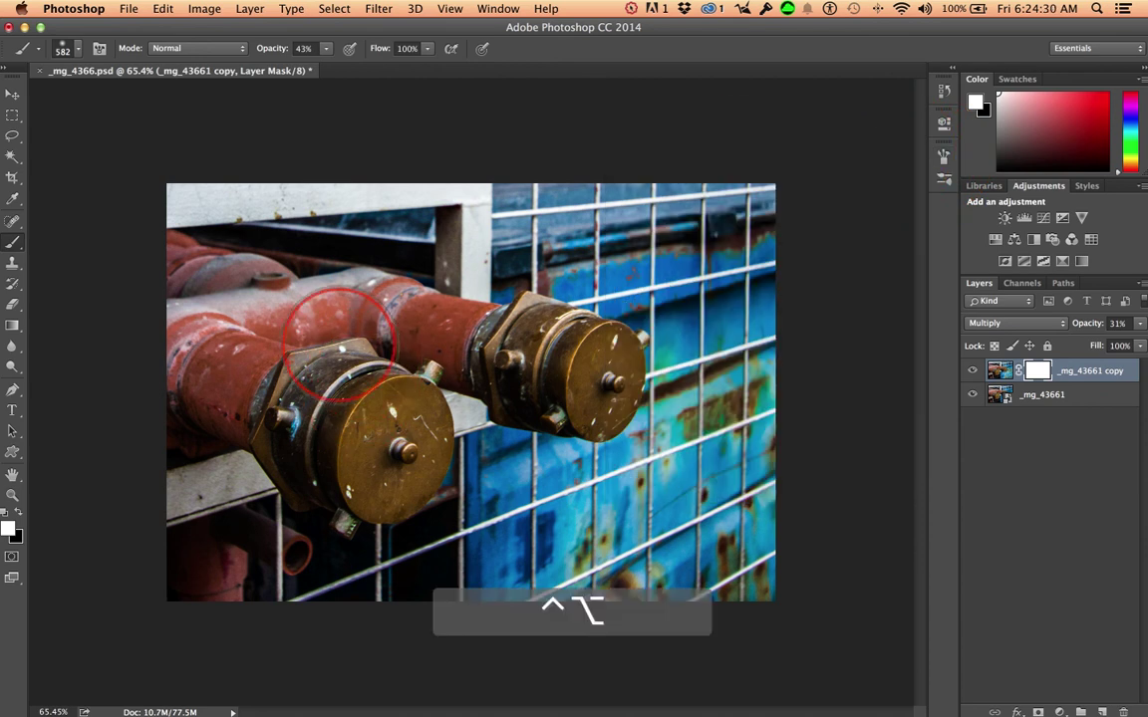
mouse_move(325, 338)
mouse_down()
mouse_move(356, 345)
mouse_move(285, 306)
mouse_up()
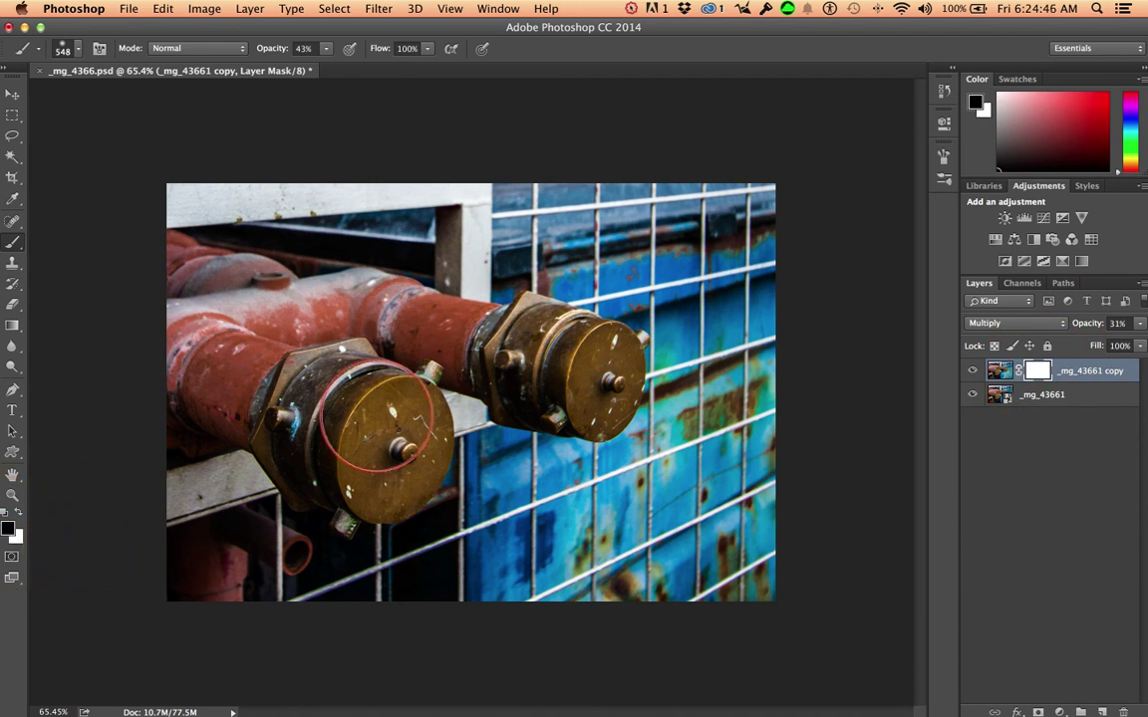
mouse_move(385, 436)
mouse_down()
mouse_move(384, 405)
mouse_move(347, 428)
mouse_move(386, 466)
mouse_move(408, 445)
mouse_move(361, 419)
mouse_move(354, 456)
mouse_move(387, 428)
mouse_move(351, 453)
mouse_move(381, 416)
mouse_move(358, 453)
mouse_move(342, 447)
mouse_move(347, 415)
mouse_move(360, 415)
mouse_move(338, 410)
mouse_move(330, 440)
mouse_move(368, 454)
mouse_move(393, 427)
mouse_move(392, 451)
mouse_move(376, 467)
mouse_move(385, 473)
mouse_move(406, 448)
mouse_move(394, 431)
mouse_move(371, 473)
mouse_move(356, 449)
mouse_move(391, 420)
mouse_move(384, 431)
mouse_move(592, 374)
mouse_move(588, 392)
mouse_move(586, 378)
mouse_move(608, 383)
mouse_move(549, 359)
mouse_move(549, 376)
mouse_move(572, 377)
mouse_move(511, 379)
mouse_up()
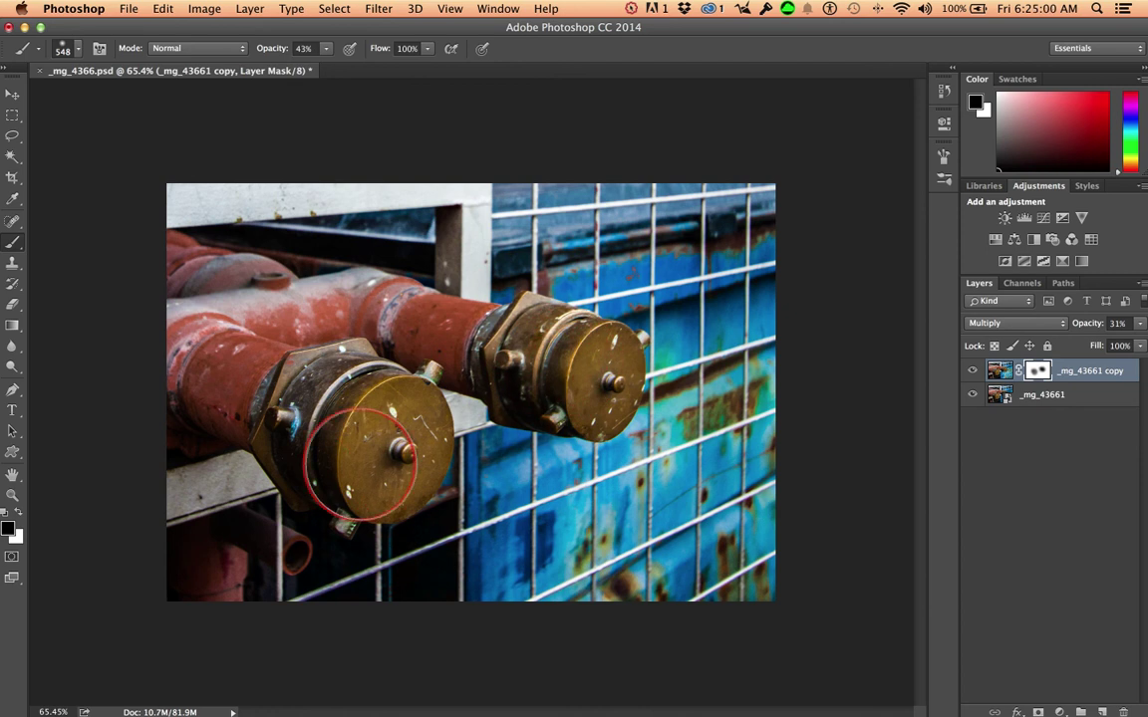
mouse_move(360, 465)
mouse_down()
mouse_move(394, 462)
mouse_move(366, 424)
mouse_up()
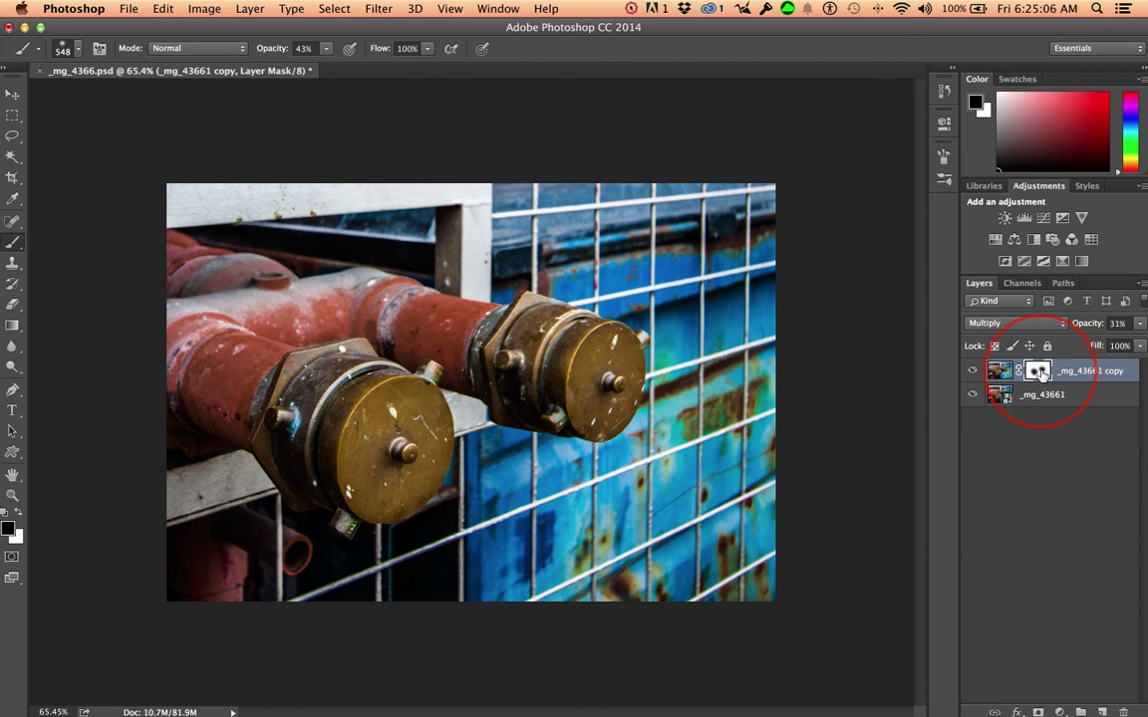
key(shift)
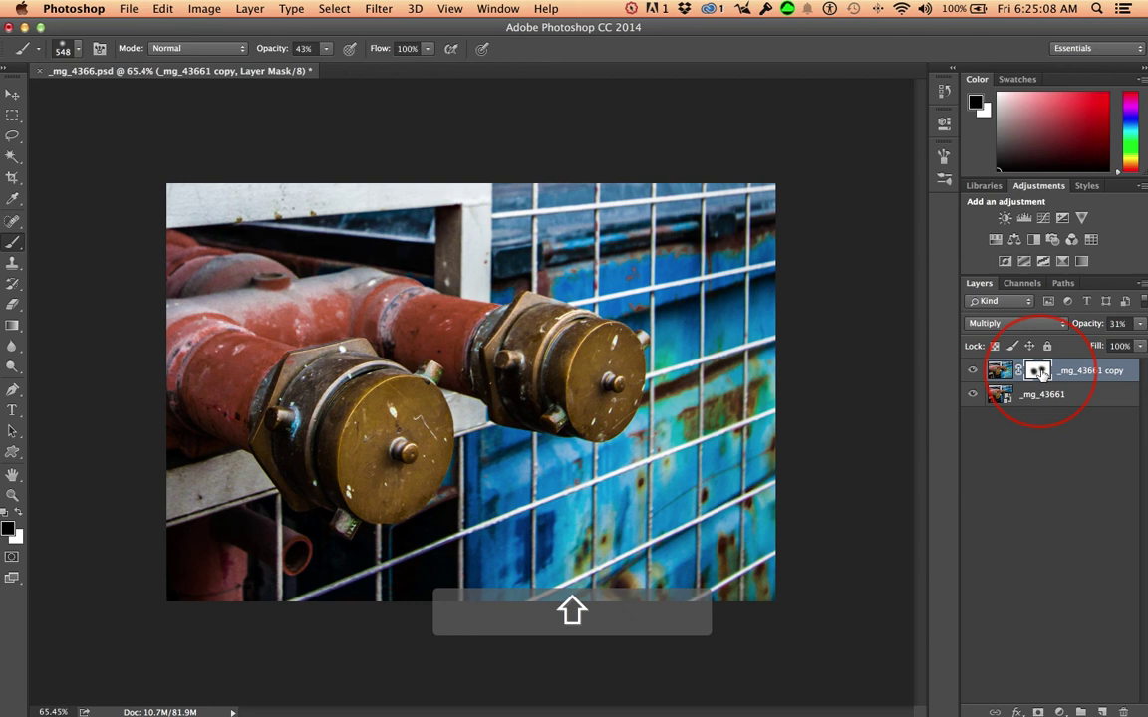
shift+click(1041, 372)
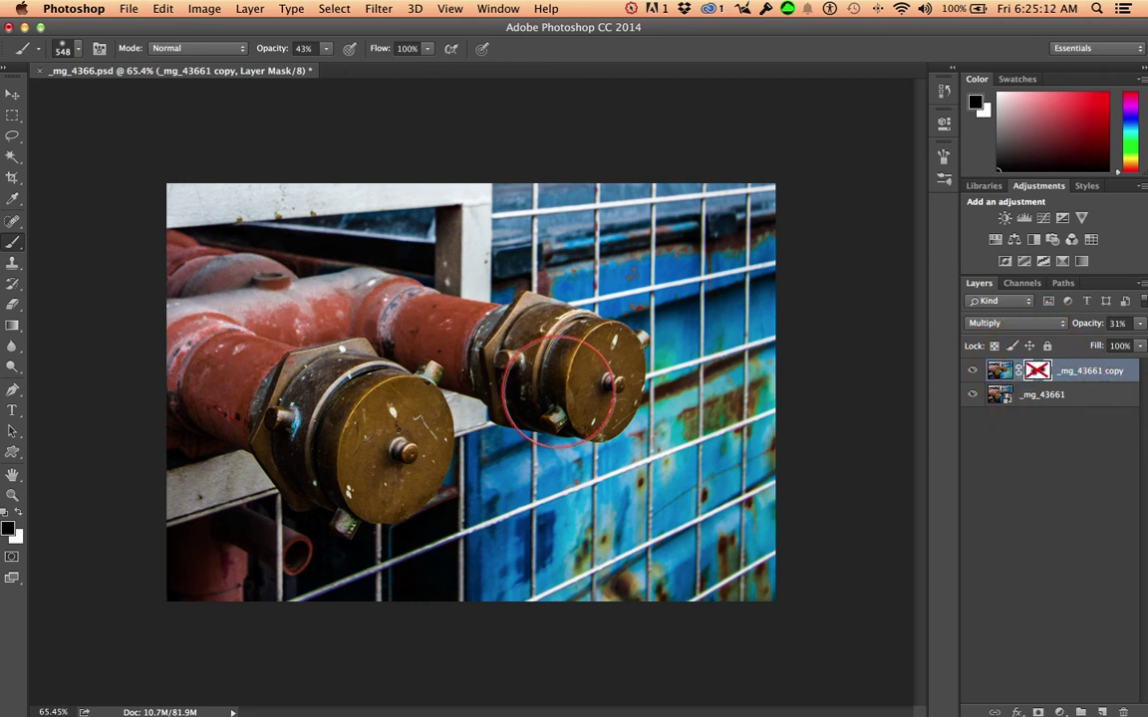
shift+click(1042, 371)
shift+click(1041, 372)
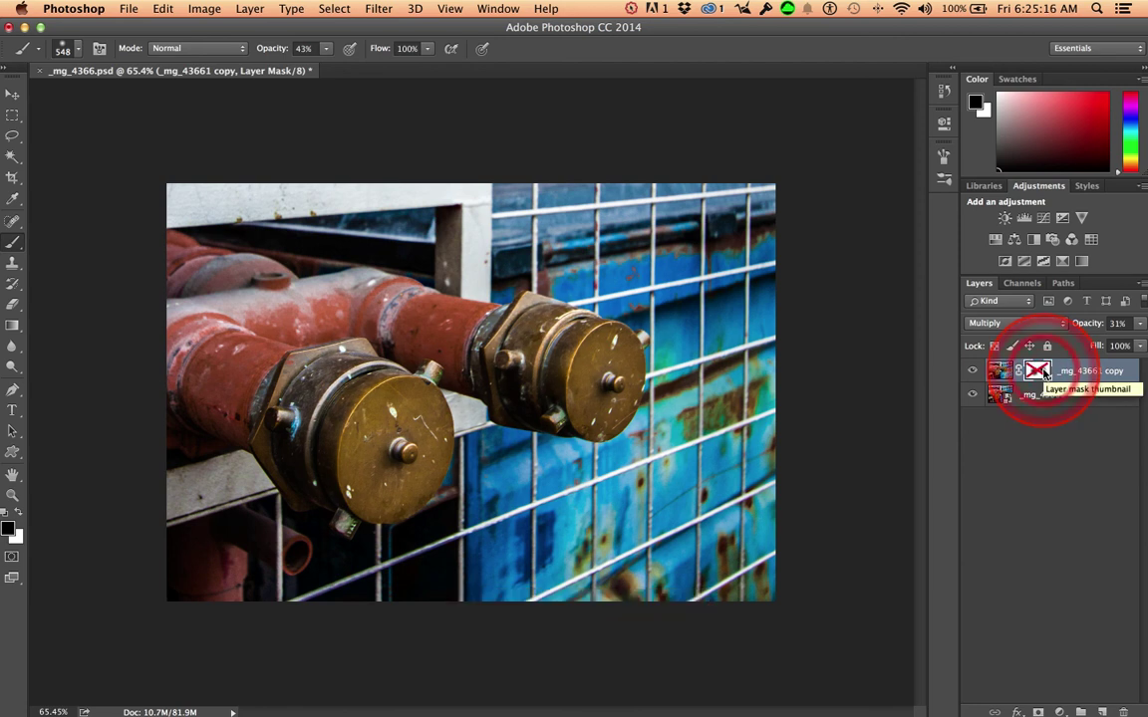
shift+click(1041, 372)
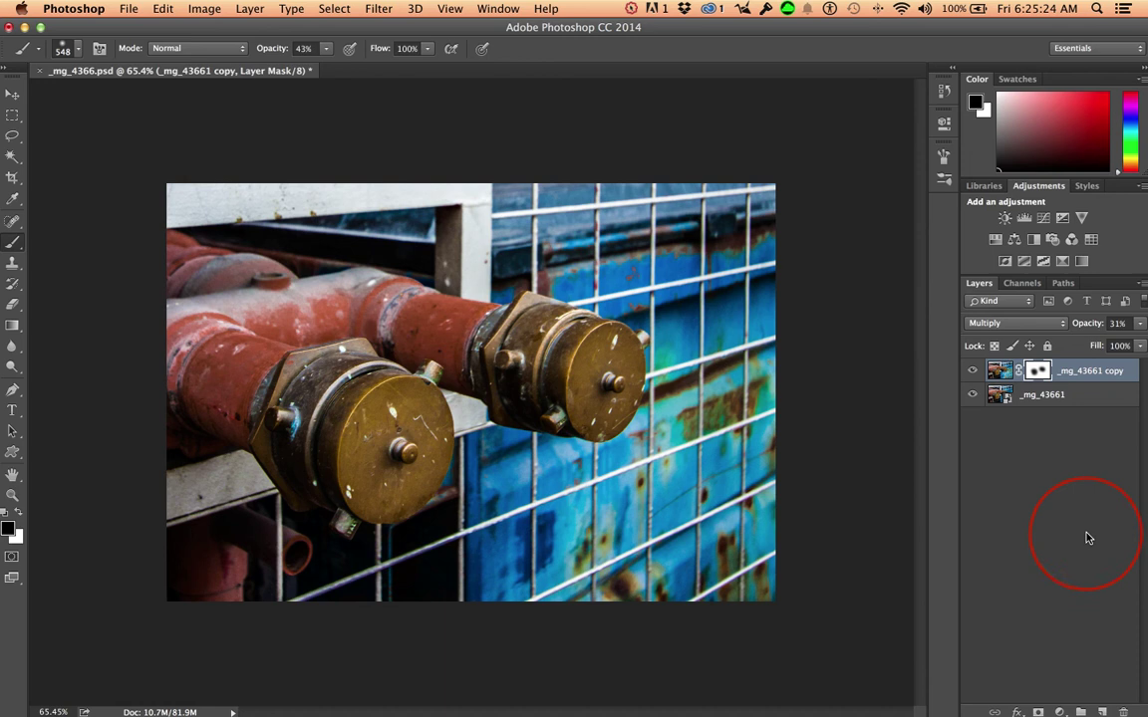
Step: Add a Vibrance layer with Vibrance +53 and Saturation +10, then toggle it to compare
click(1083, 219)
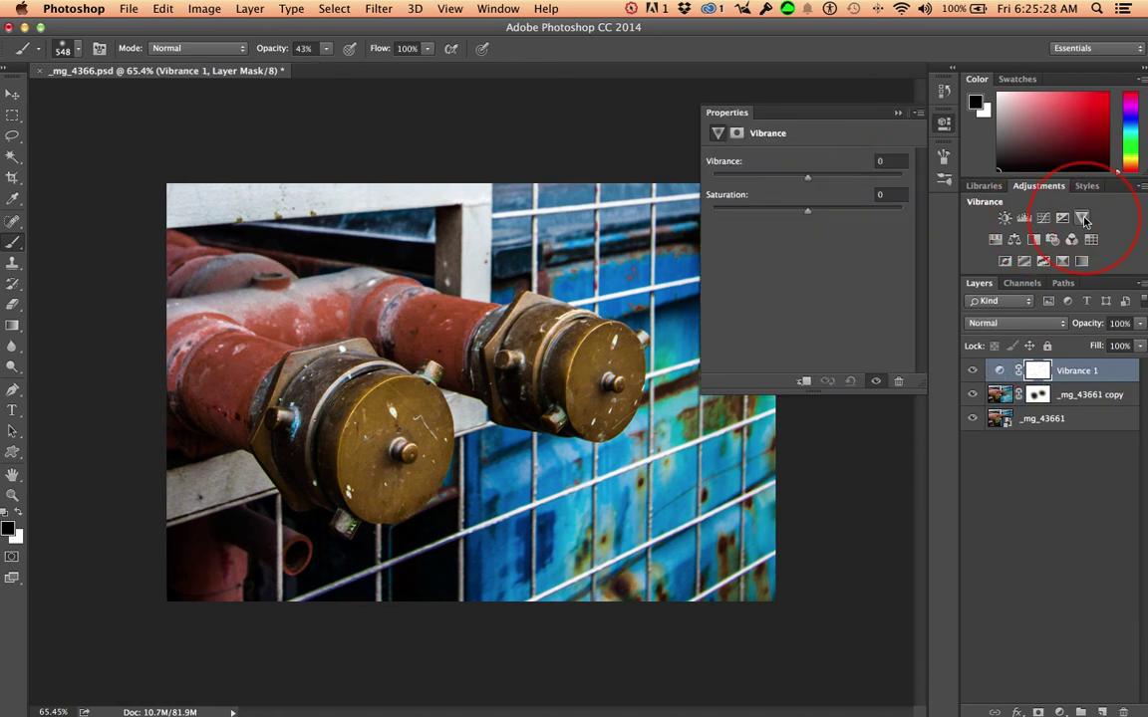
drag(732, 170, 743, 200)
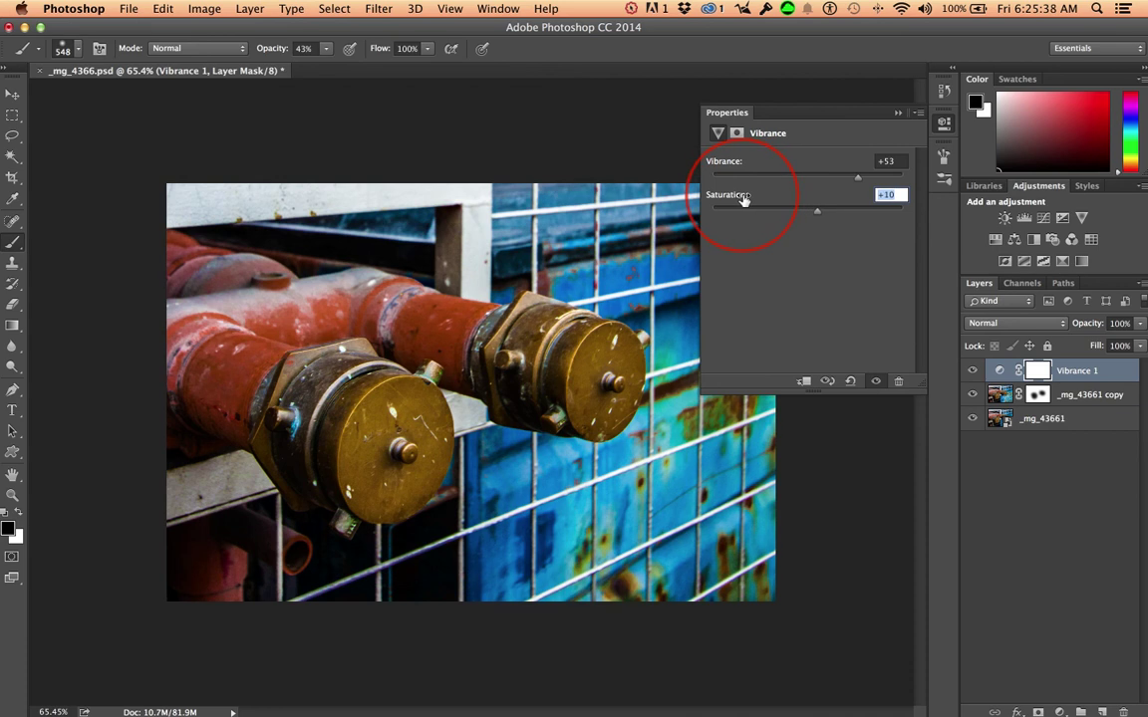
click(898, 112)
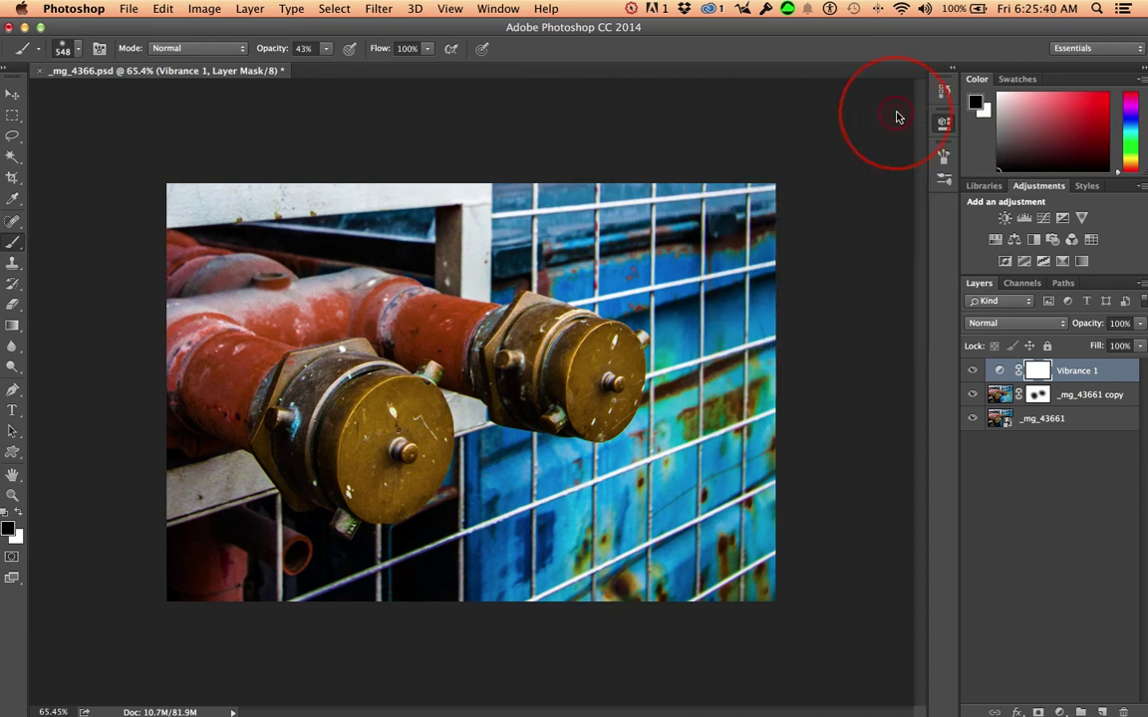
click(972, 370)
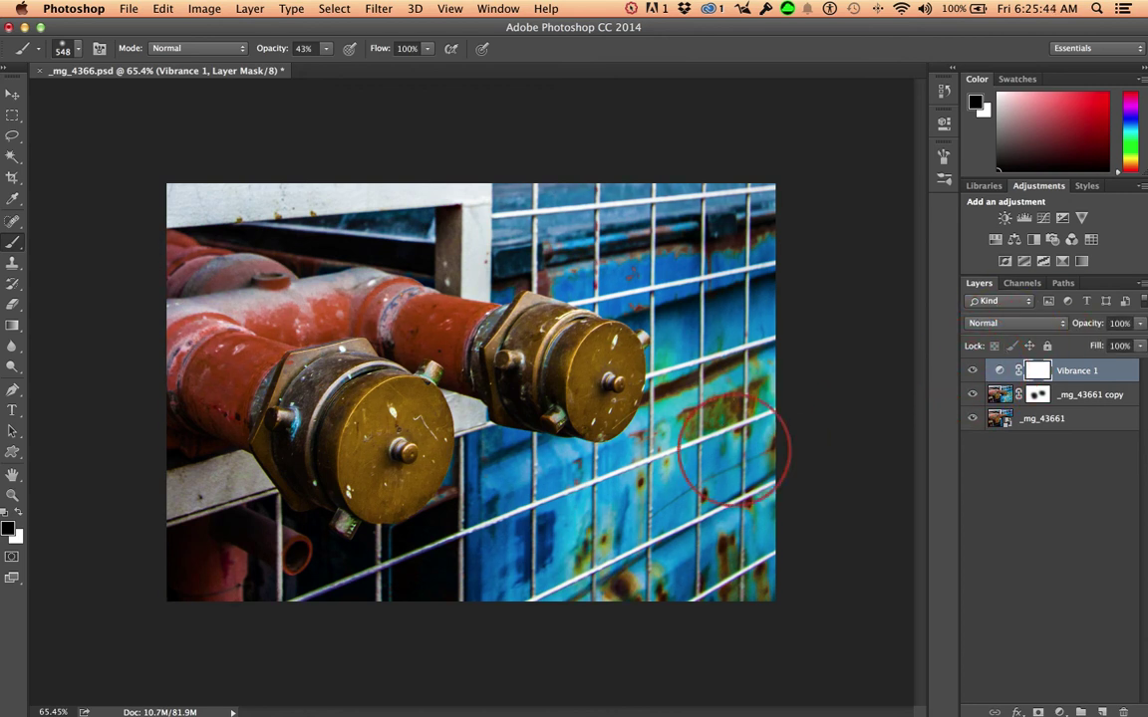
click(971, 373)
click(971, 372)
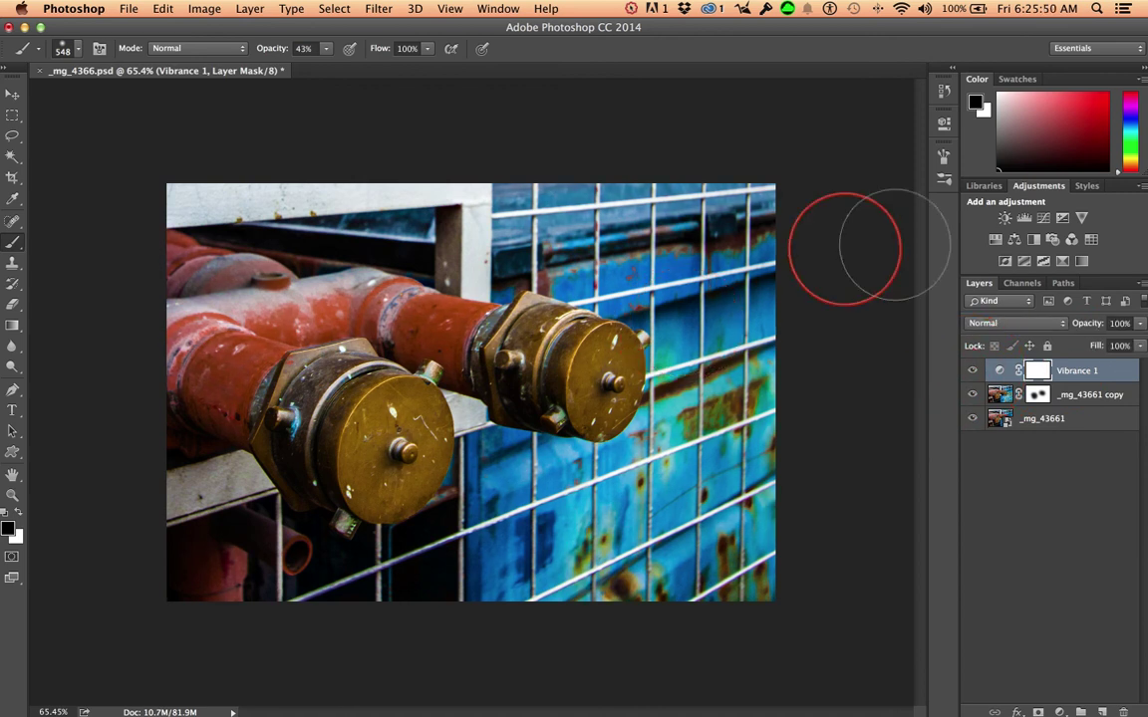
Step: Add a Curves layer, pull a shadow point slightly down and lift a highlight point into an S-curve
click(1047, 225)
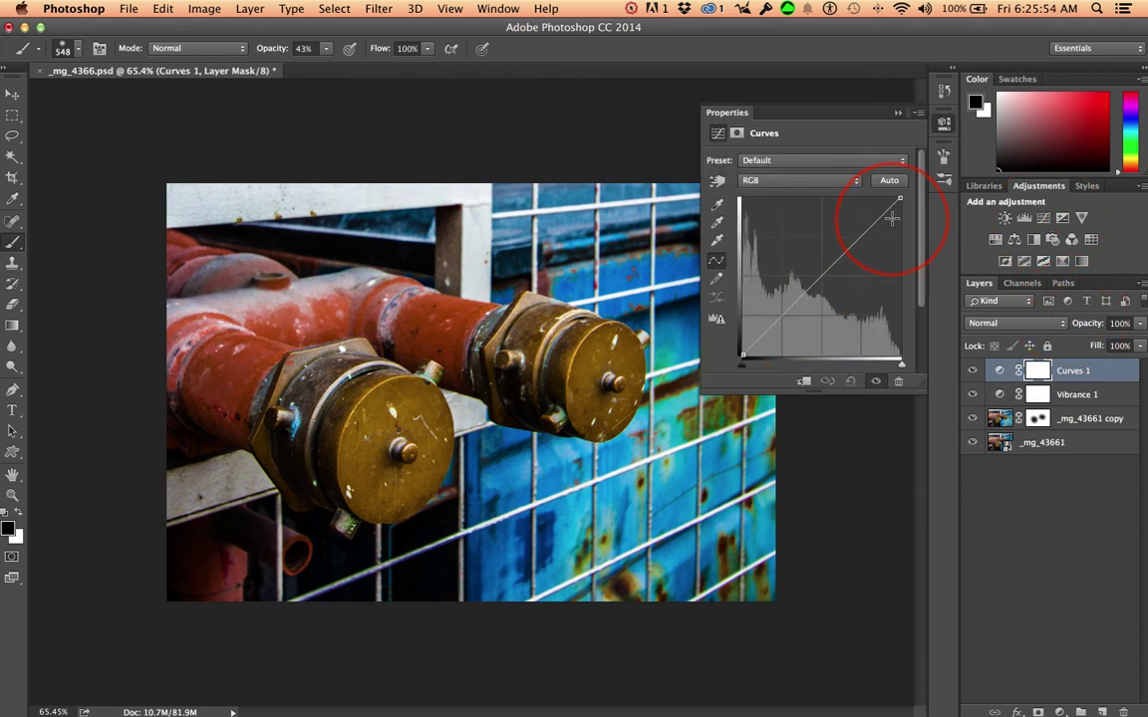
click(781, 315)
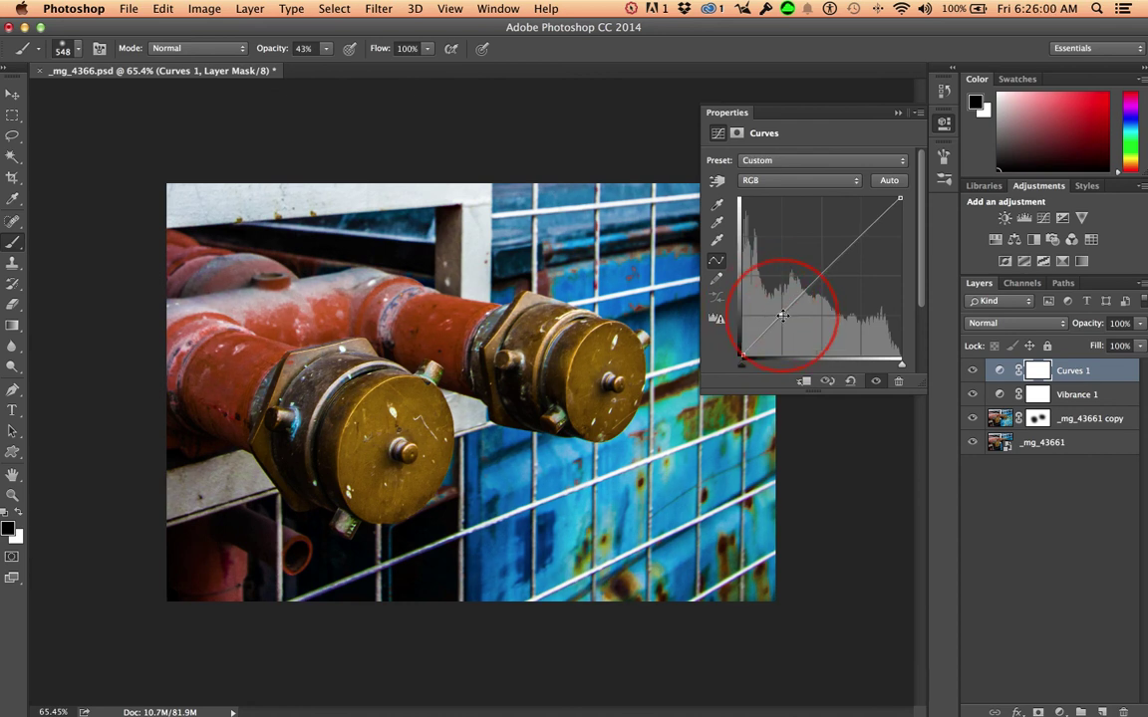
drag(783, 315, 781, 321)
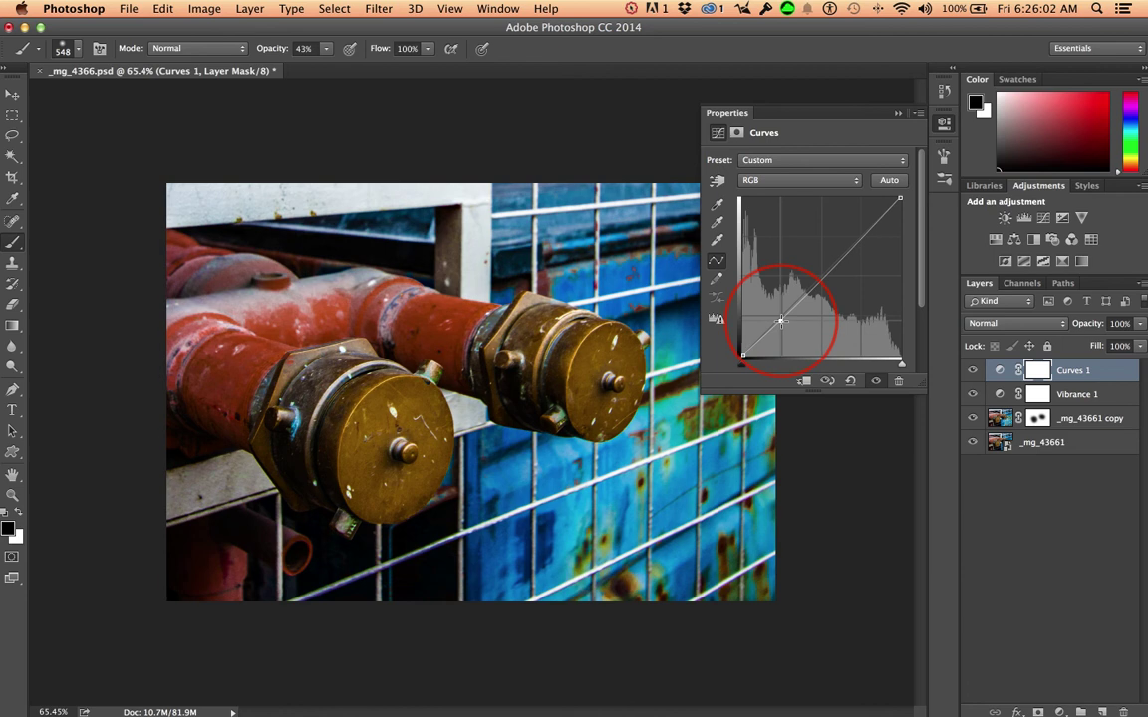
click(862, 236)
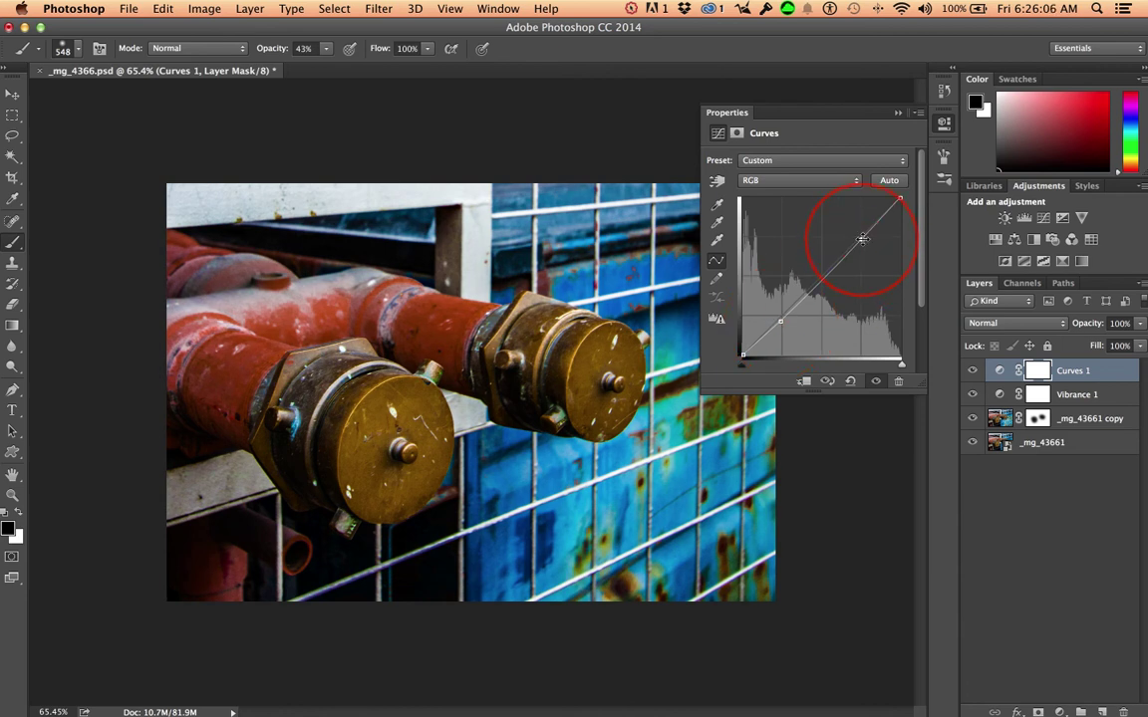
drag(862, 239, 862, 232)
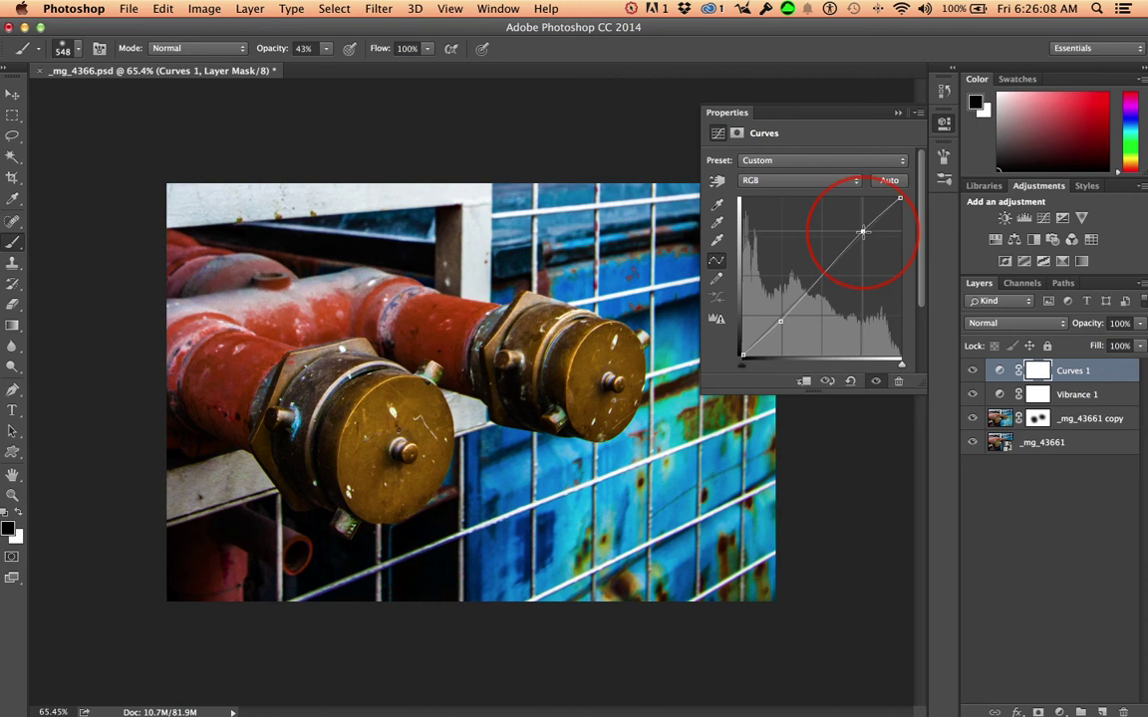
Step: Close the Curves properties, toggle Curves 1 off and on twice to compare, and select its mask
click(897, 112)
click(973, 372)
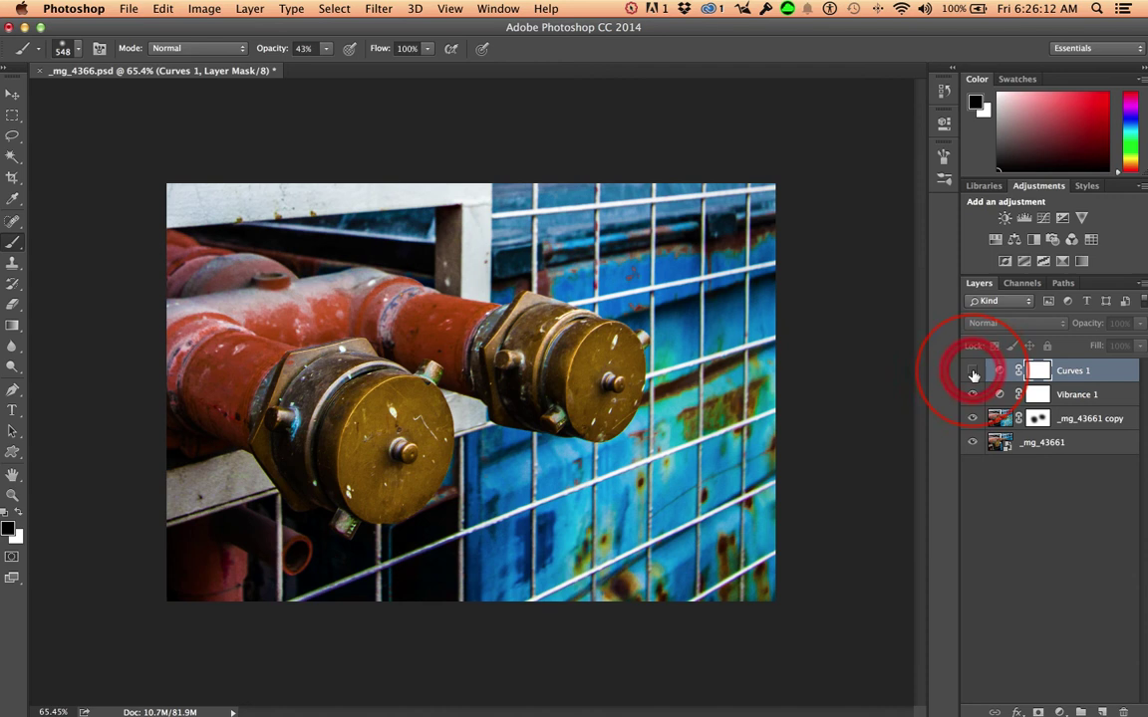
click(972, 372)
click(972, 371)
click(972, 371)
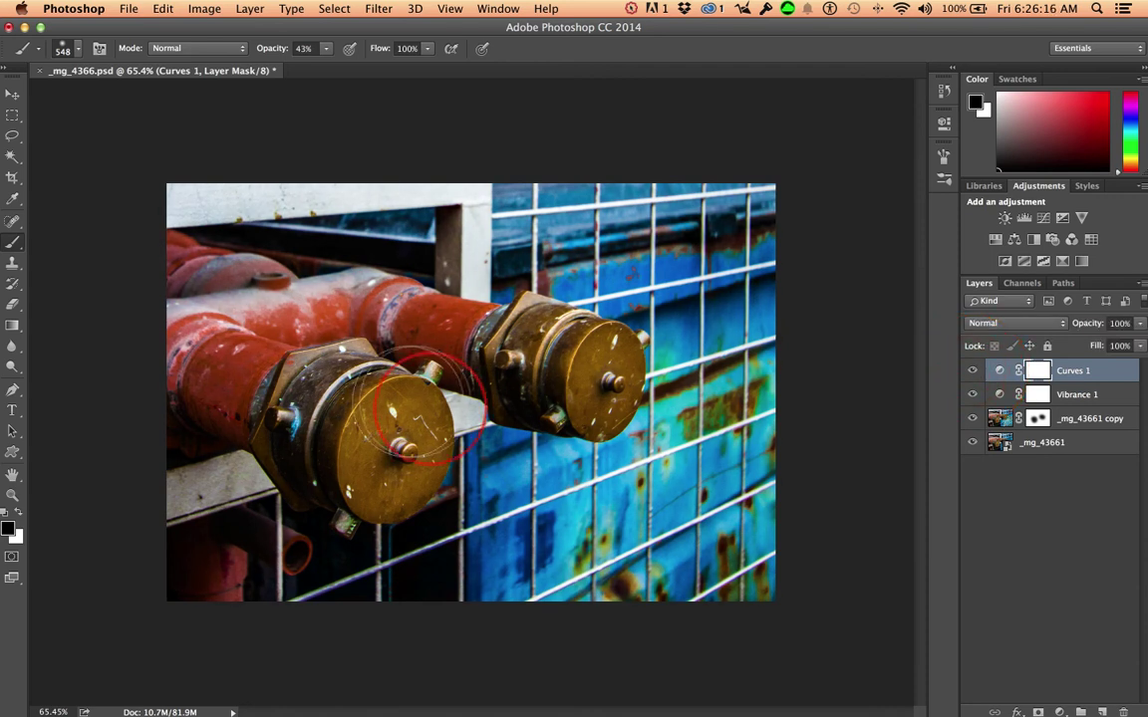
click(1039, 372)
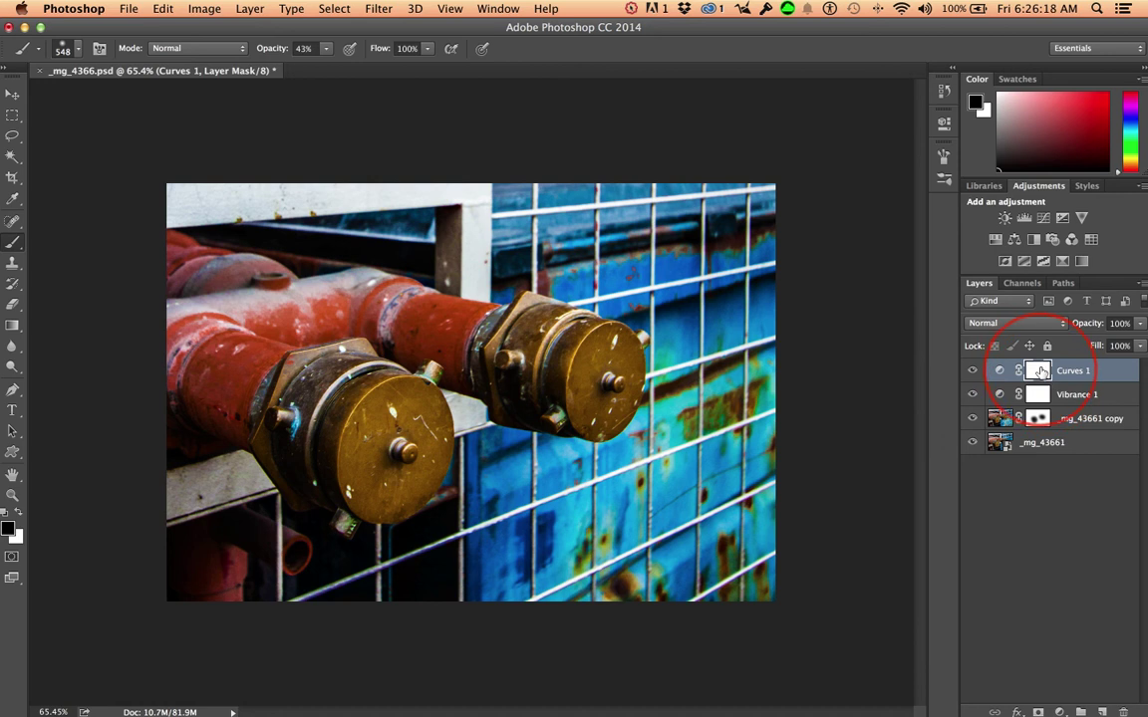